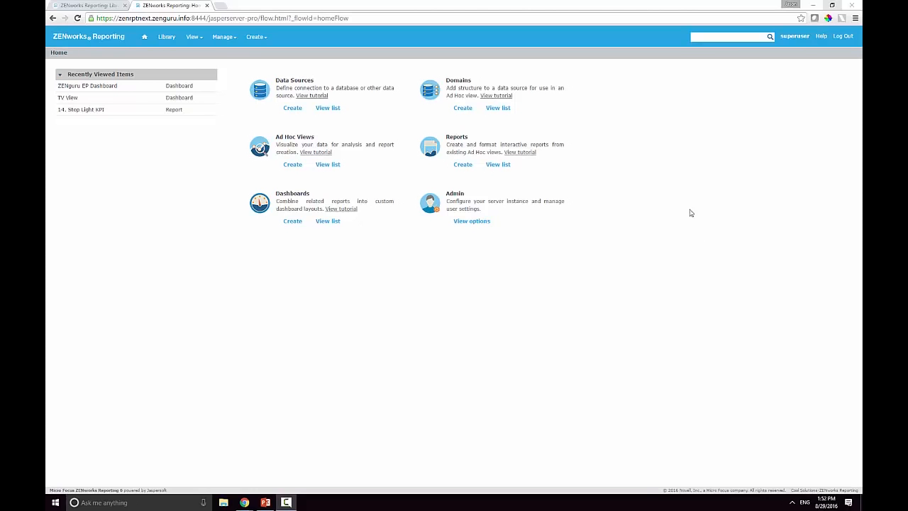
# Create a new dashboard and look through its list of existing content
pyautogui.click(256, 36)
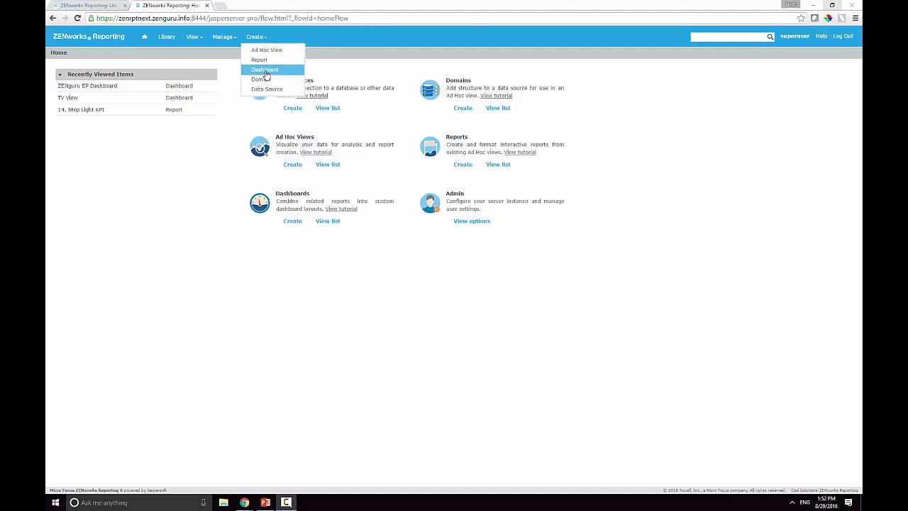
pyautogui.click(265, 70)
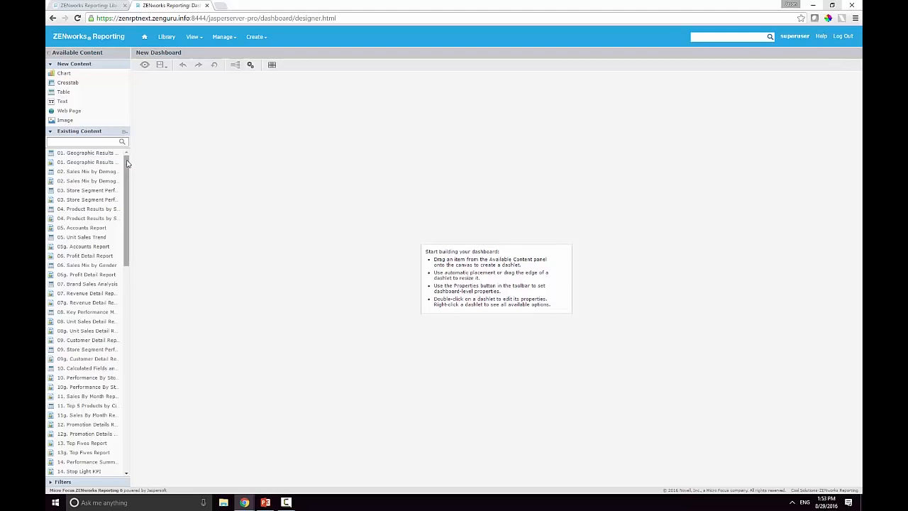
pyautogui.moveTo(128, 163); pyautogui.dragTo(137, 381)
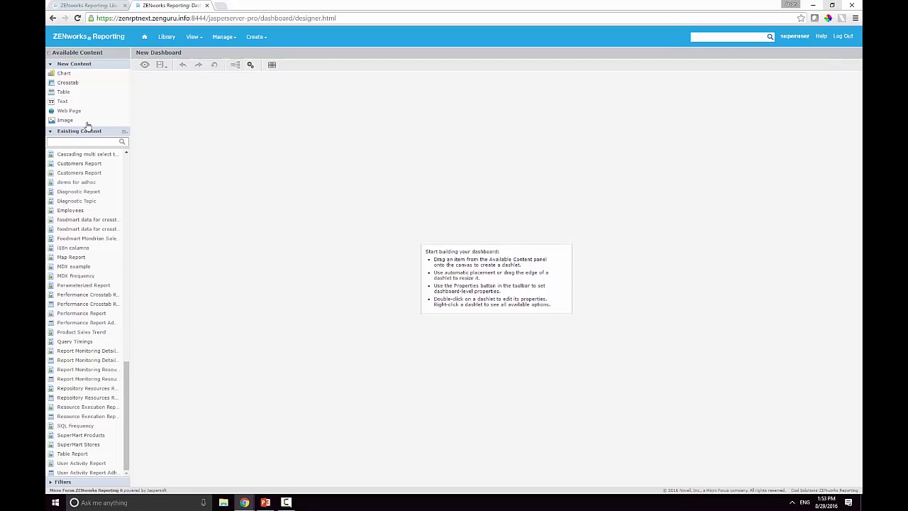
pyautogui.moveTo(68, 125); pyautogui.dragTo(185, 121)
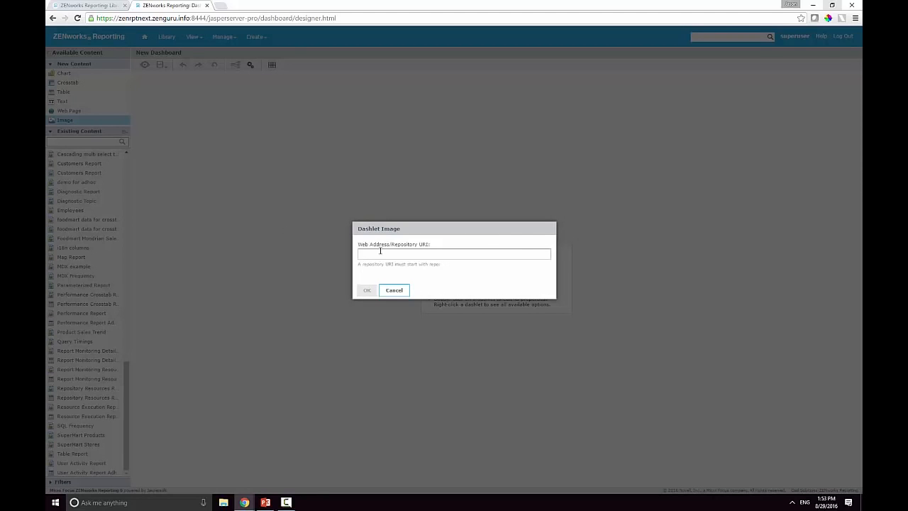
pyautogui.write('repo:')
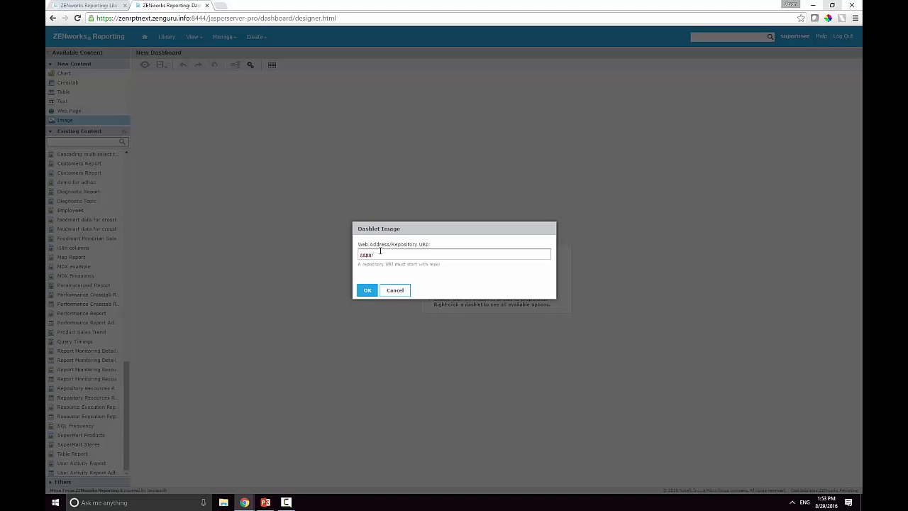
pyautogui.hotkey('ctrl', 'v')
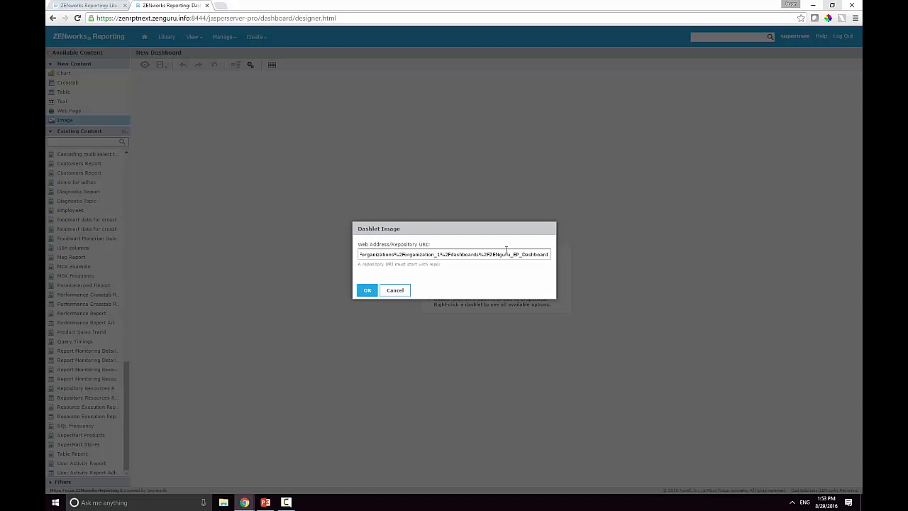
pyautogui.click(395, 290)
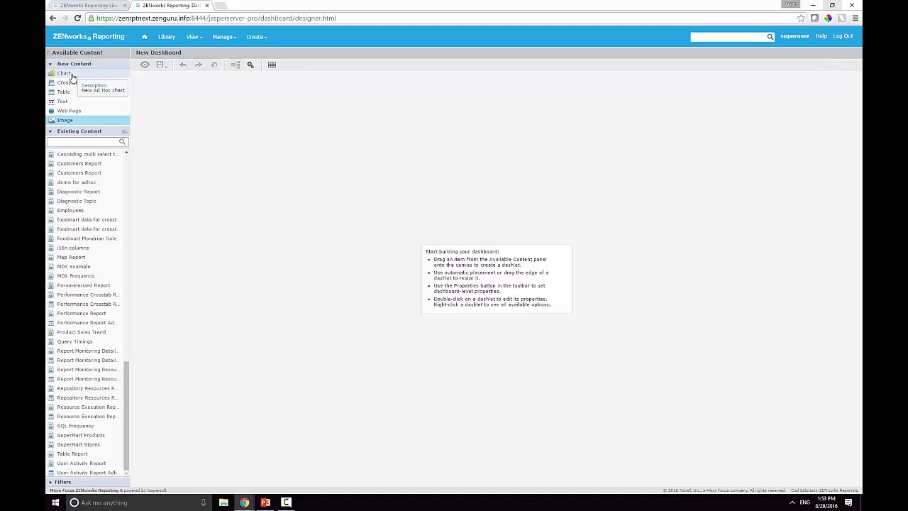
# Add a new chart to the dashboard canvas, based on the MFSD Domain with the Configuration set as its selected fields
pyautogui.moveTo(71, 76); pyautogui.dragTo(231, 165)
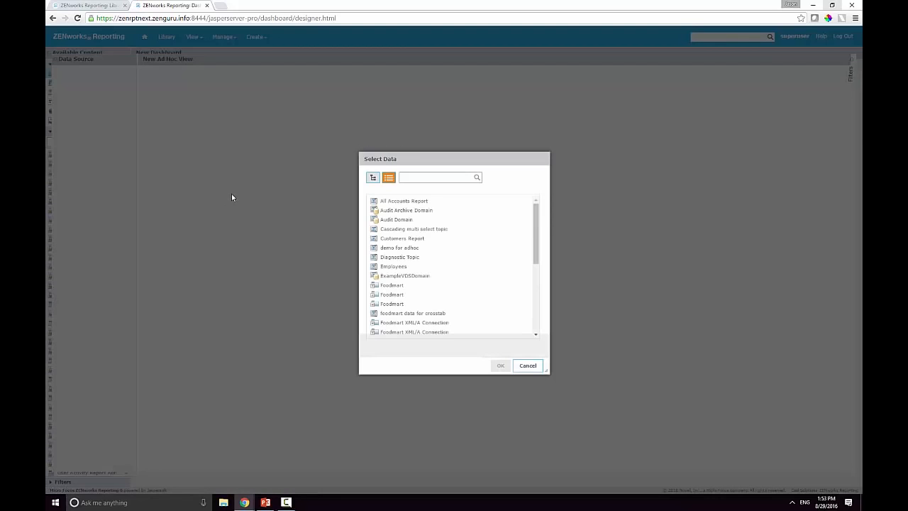
pyautogui.moveTo(537, 212); pyautogui.dragTo(537, 274)
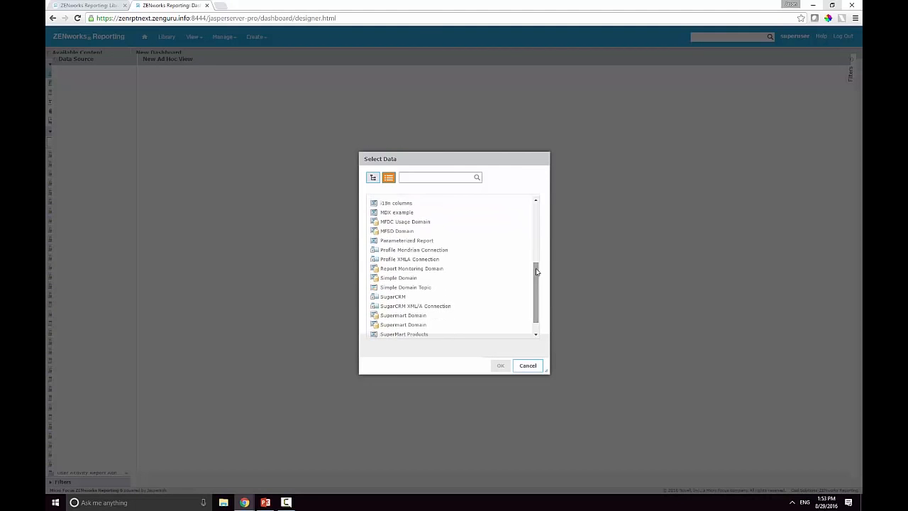
pyautogui.click(413, 231)
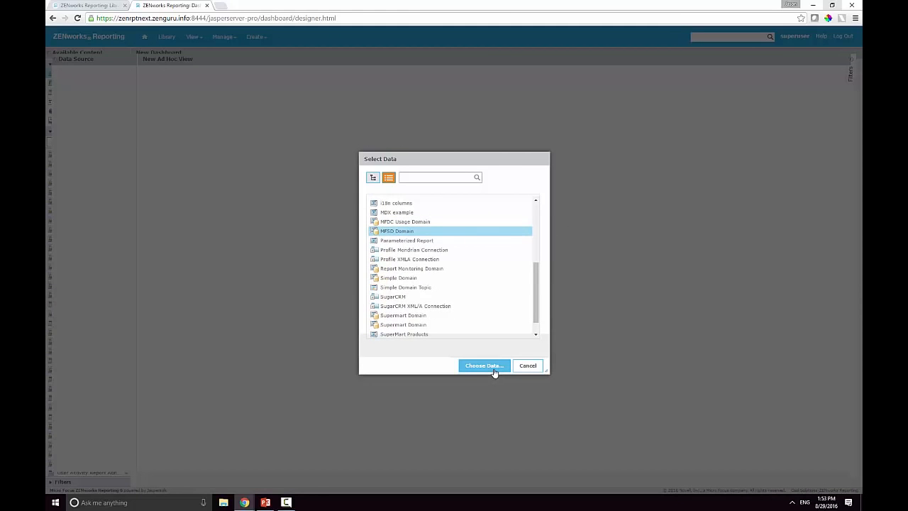
pyautogui.click(489, 370)
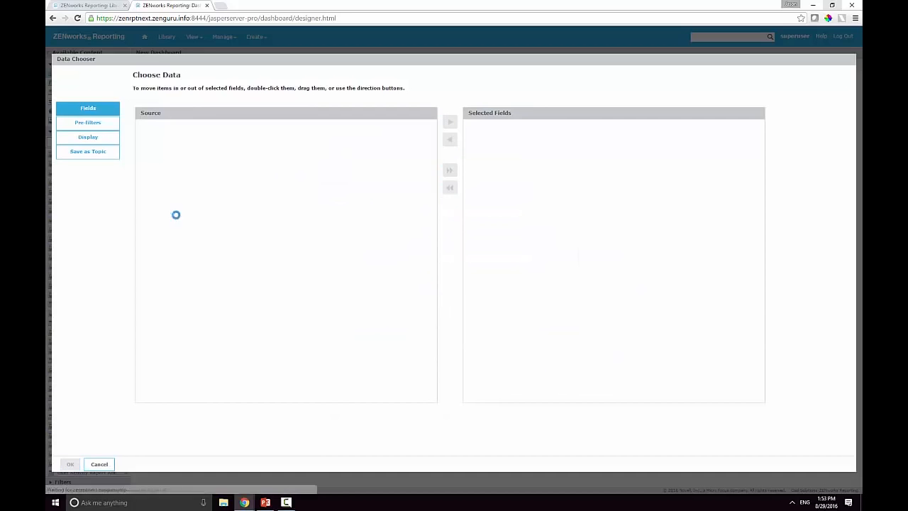
pyautogui.click(159, 127)
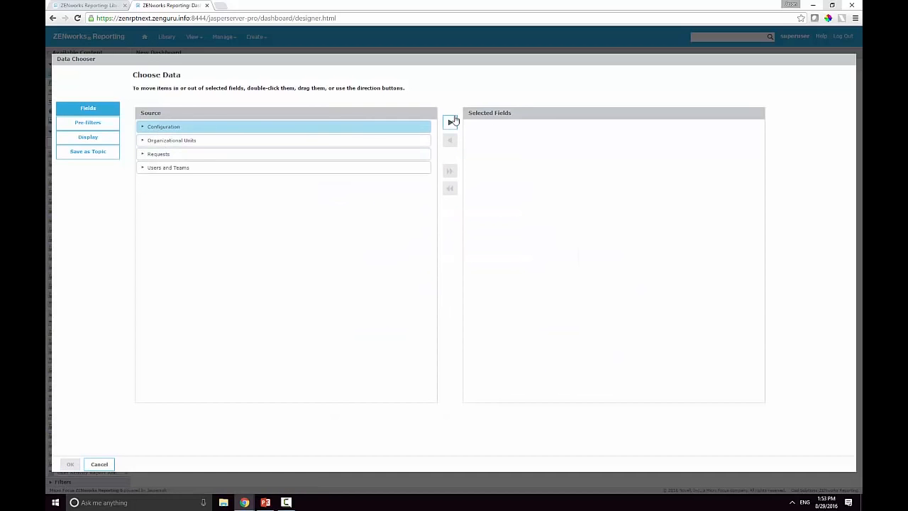
pyautogui.click(449, 122)
pyautogui.click(71, 465)
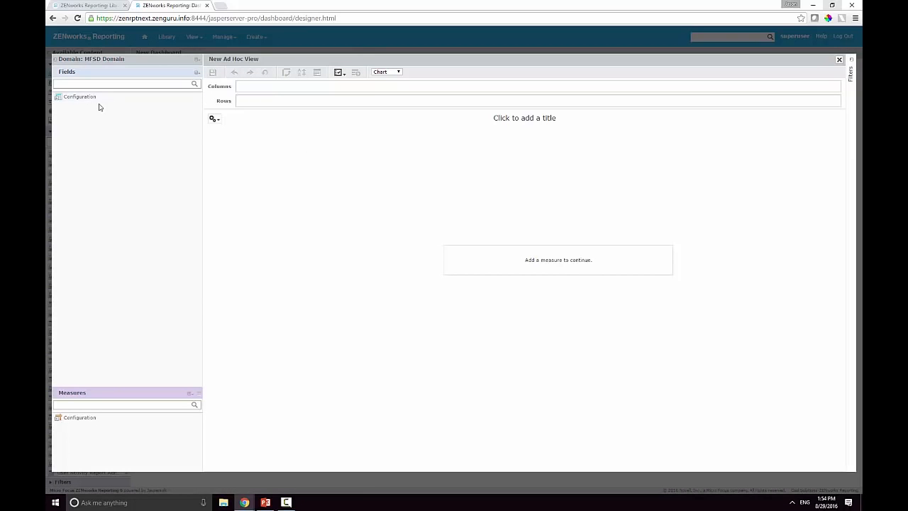
# Add the Item Type Name field from the Configuration Type group to the chart's columns
pyautogui.click(57, 97)
pyautogui.click(68, 106)
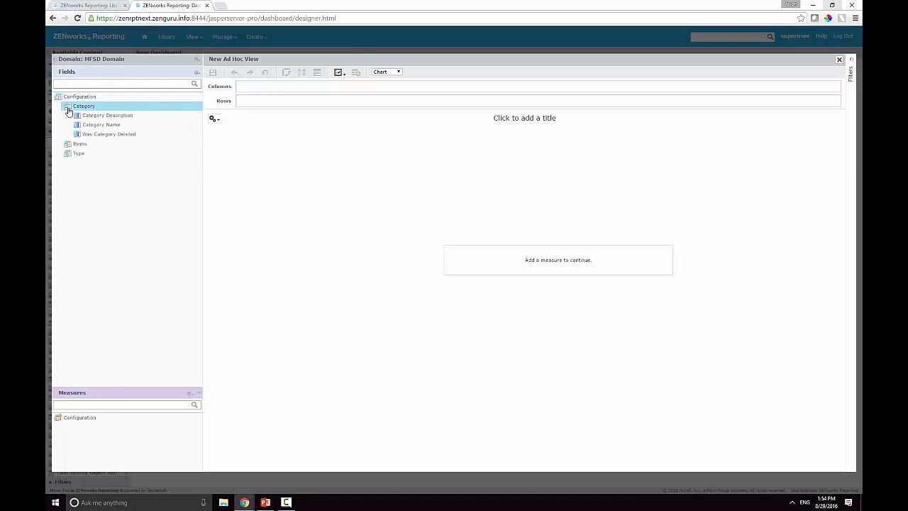
pyautogui.click(67, 154)
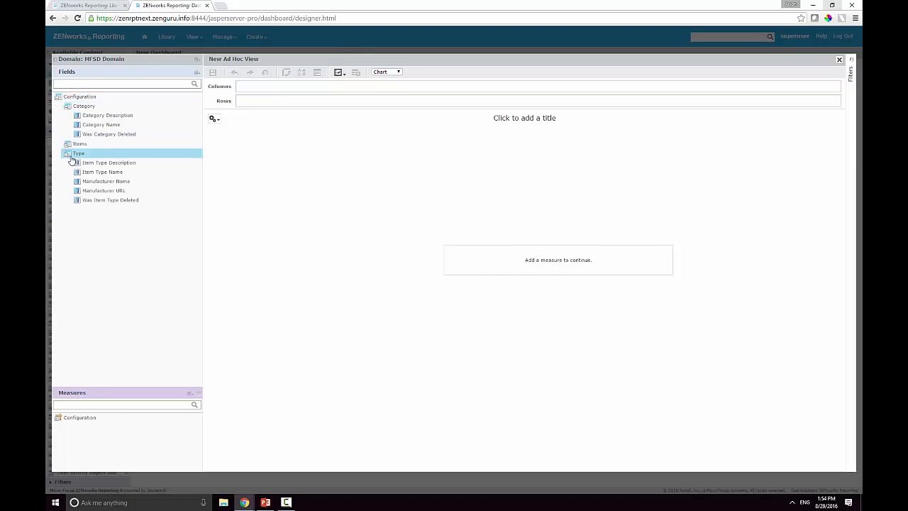
pyautogui.rightClick(120, 175)
pyautogui.click(150, 182)
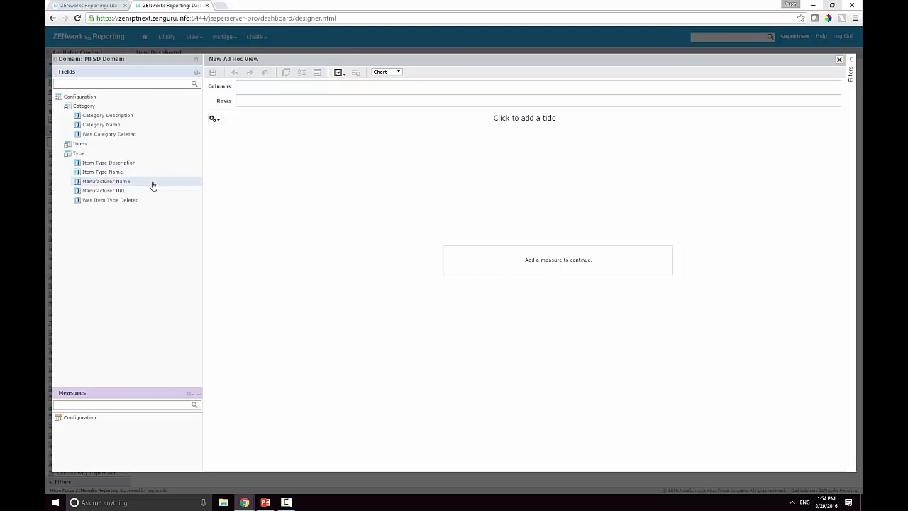
# Add the Item ID measure from the Configuration Items group to the chart's rows
pyautogui.click(58, 419)
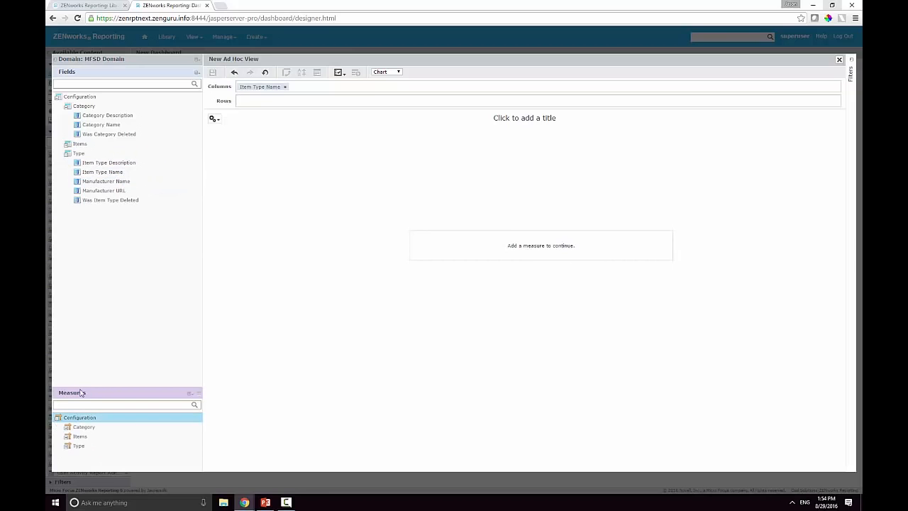
pyautogui.click(67, 435)
pyautogui.scroll(-1, 127, 427)
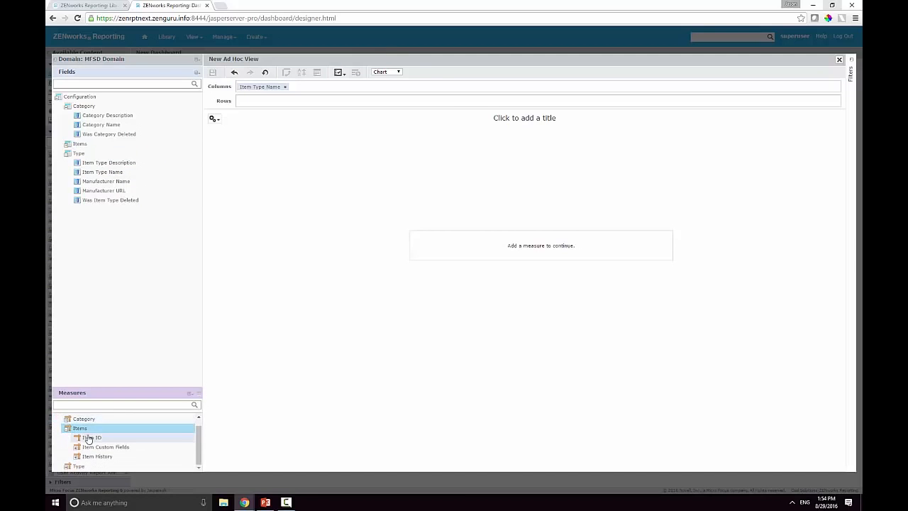
pyautogui.rightClick(87, 438)
pyautogui.click(129, 439)
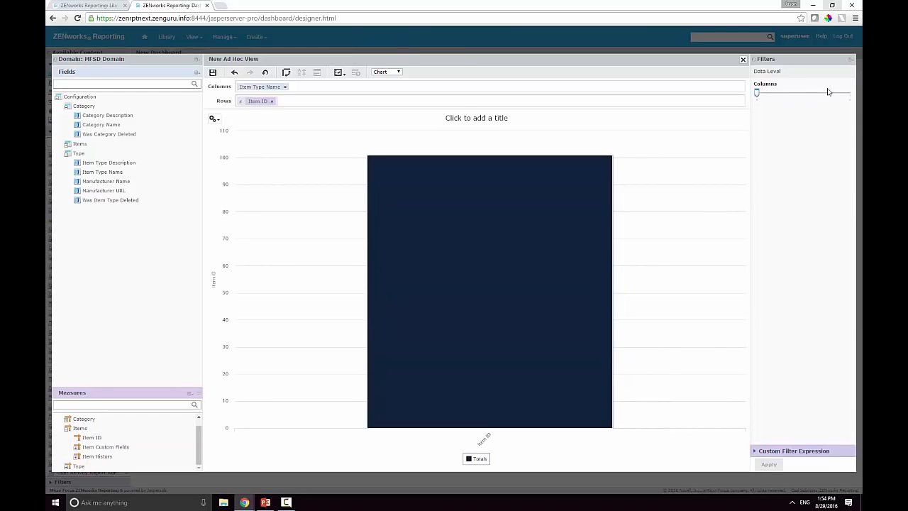
# Set the chart's column data level to Item Type Name and swap its rows and columns
pyautogui.click(832, 95)
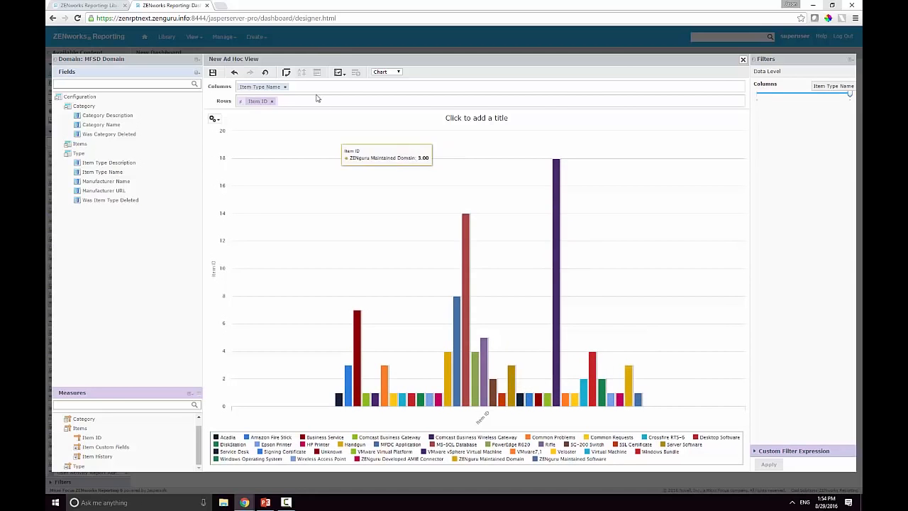
pyautogui.click(287, 73)
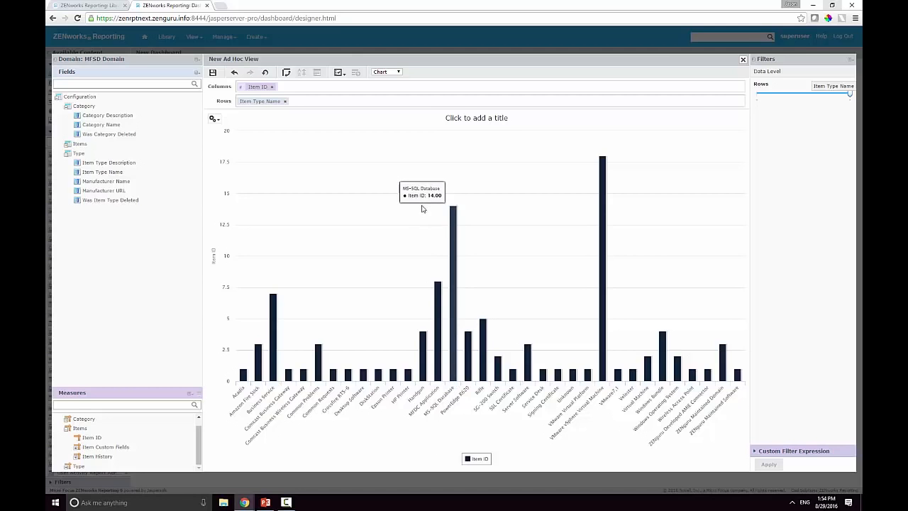
# Title the chart "Items by Type" and save it to the dashboard as the dashlet "MFSD-Items byType"
pyautogui.click(463, 116)
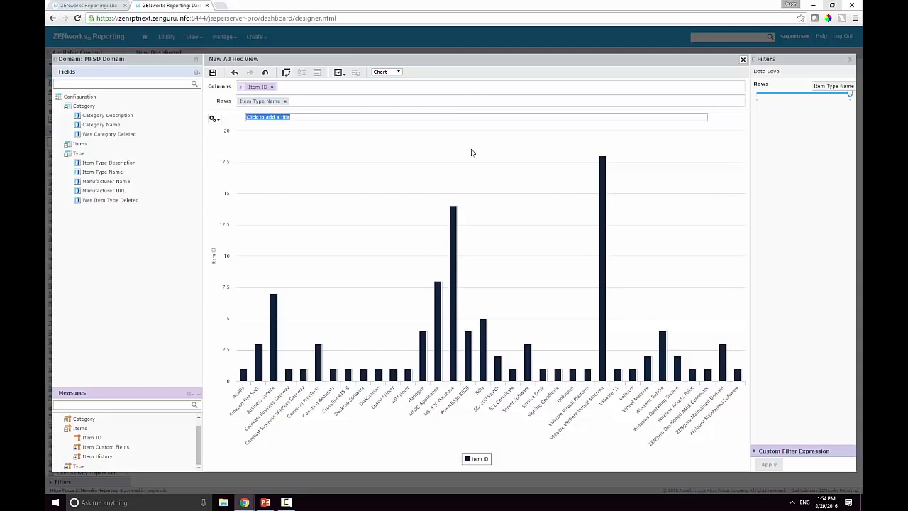
pyautogui.write('Items by Type')
pyautogui.press('Return')
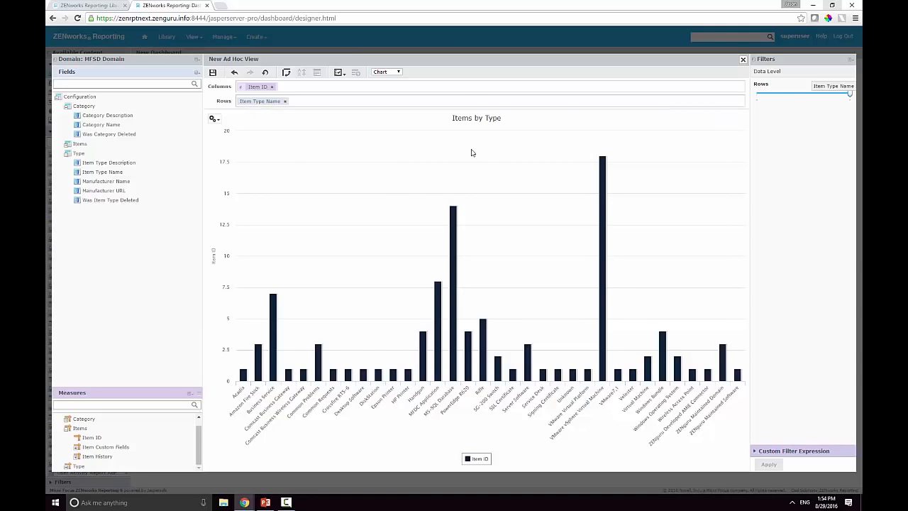
pyautogui.click(212, 72)
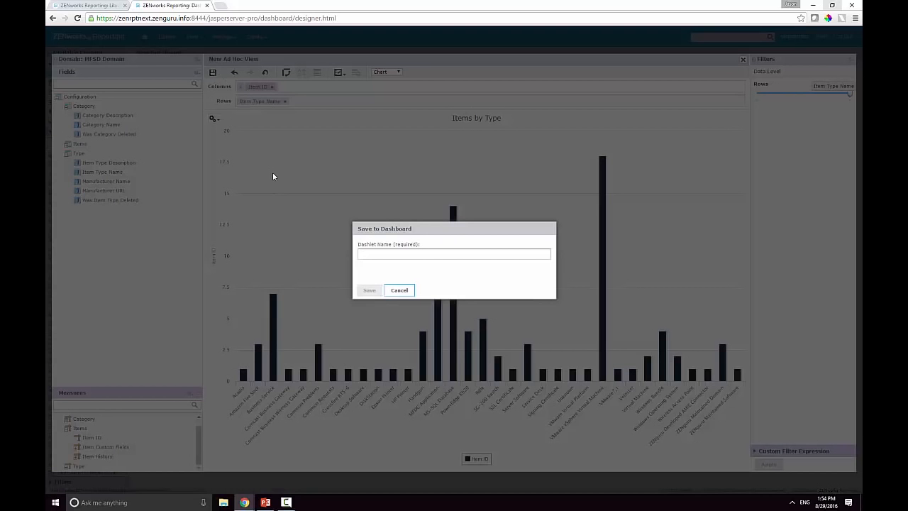
pyautogui.write('MFSD-Items')
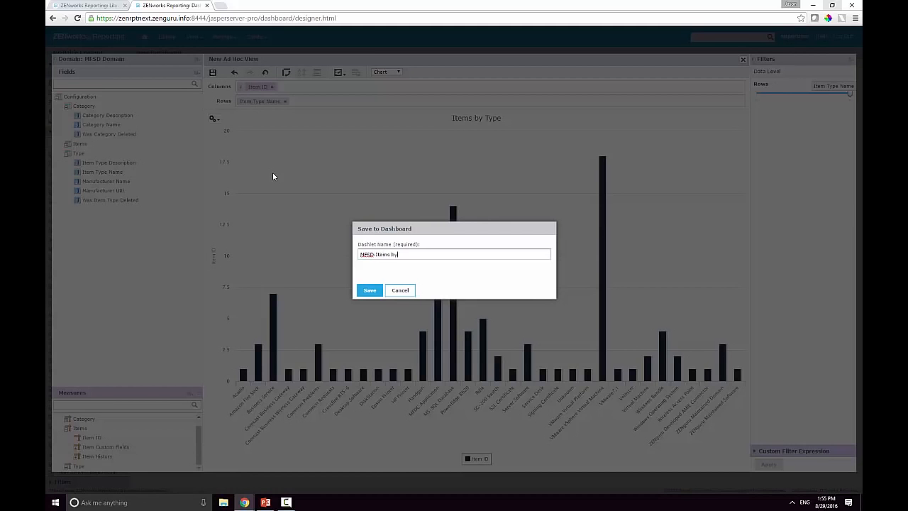
pyautogui.write(' byType')
pyautogui.press('Return')
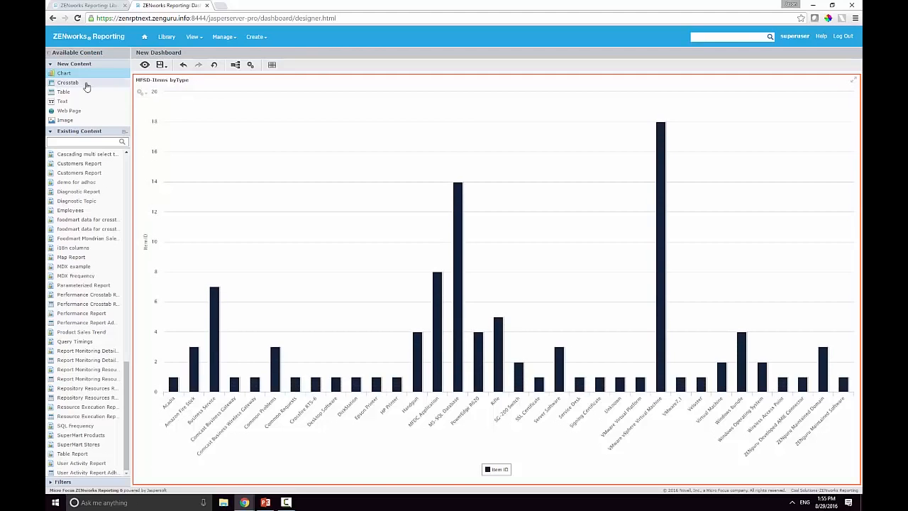
# Add a new crosstab to the dashboard, based on the MFSD Domain with Configuration and Requests as its selected fields
pyautogui.moveTo(73, 88); pyautogui.dragTo(675, 210)
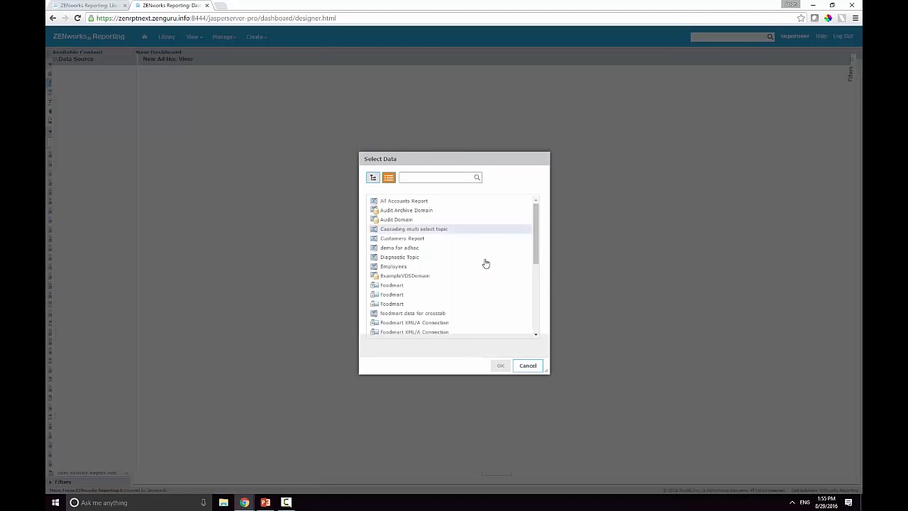
pyautogui.click(537, 272)
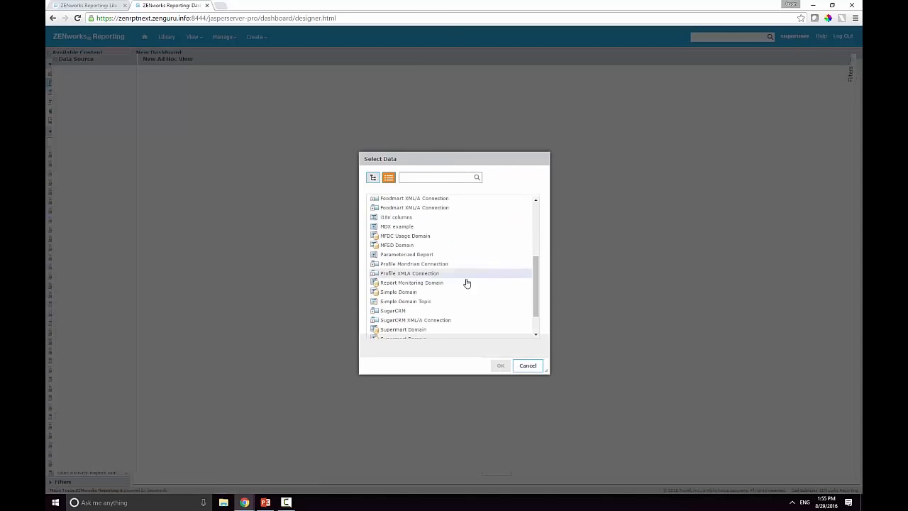
pyautogui.click(412, 246)
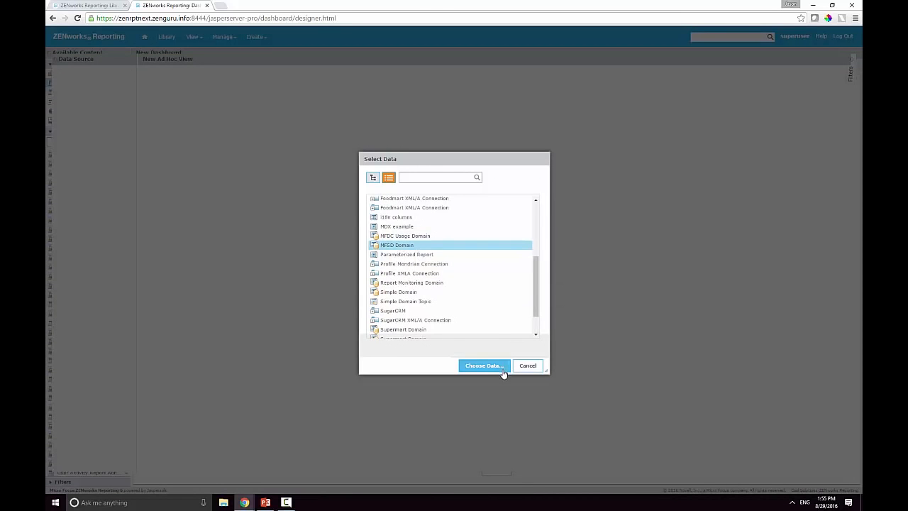
pyautogui.click(495, 366)
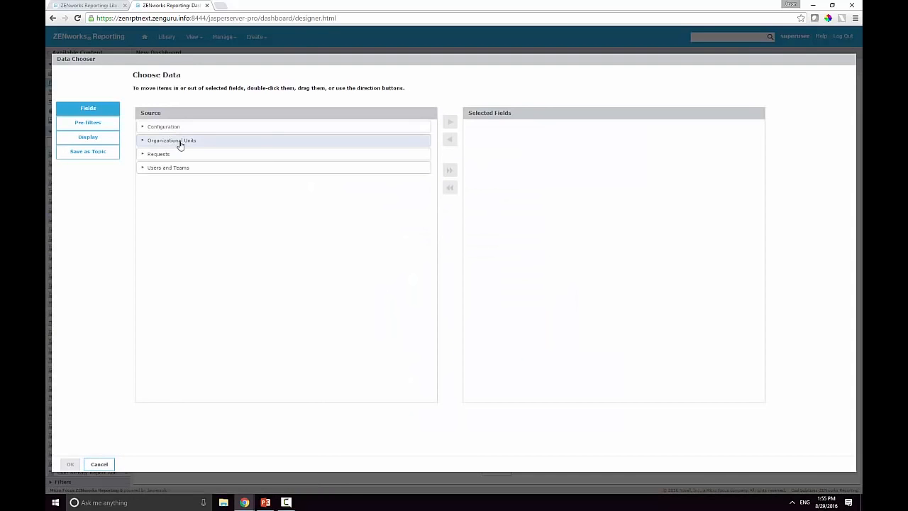
pyautogui.click(180, 153)
pyautogui.keyDown('ctrl'); pyautogui.click(399, 127); pyautogui.keyUp('ctrl')
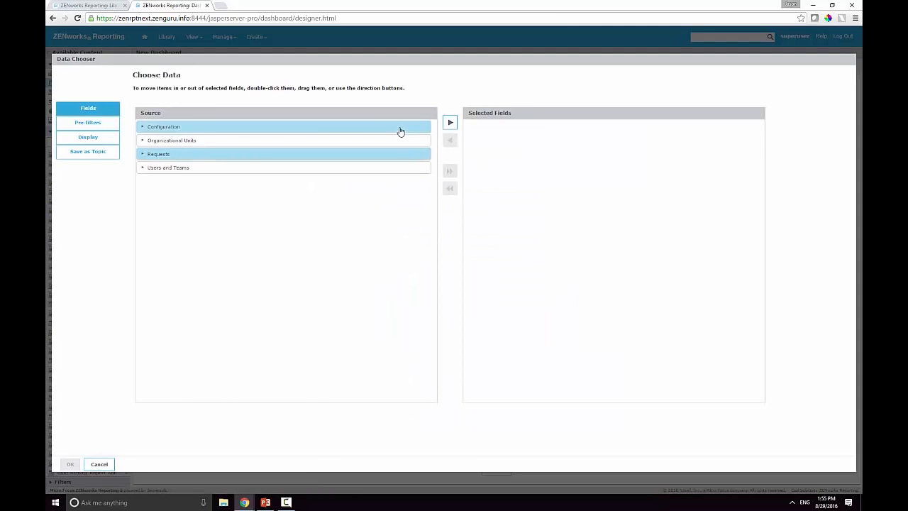
pyautogui.click(450, 122)
pyautogui.click(70, 463)
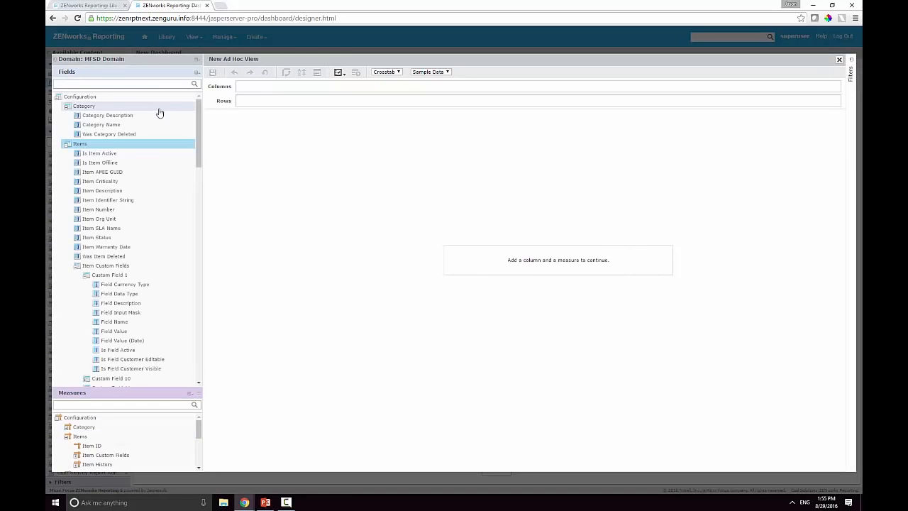
# Add the Request Type field from the Requests group to the crosstab's columns
pyautogui.moveTo(200, 177); pyautogui.dragTo(202, 349)
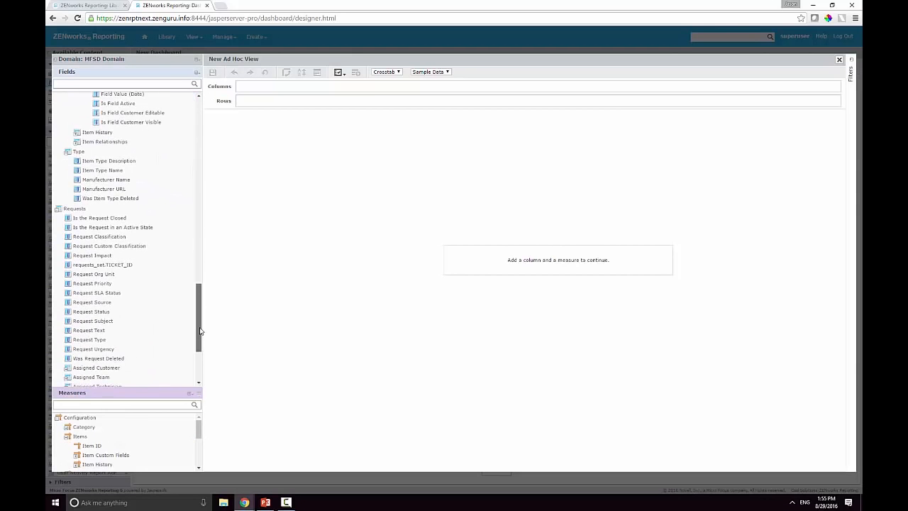
pyautogui.rightClick(100, 341)
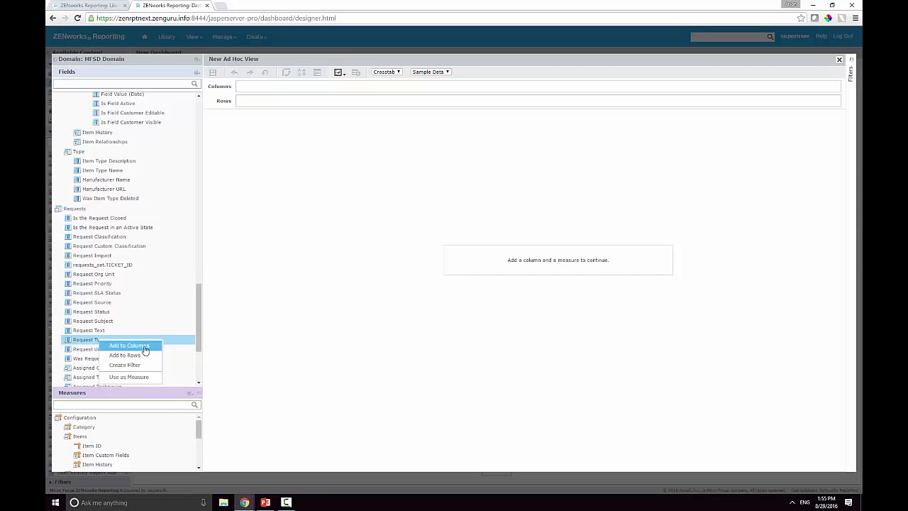
pyautogui.click(144, 348)
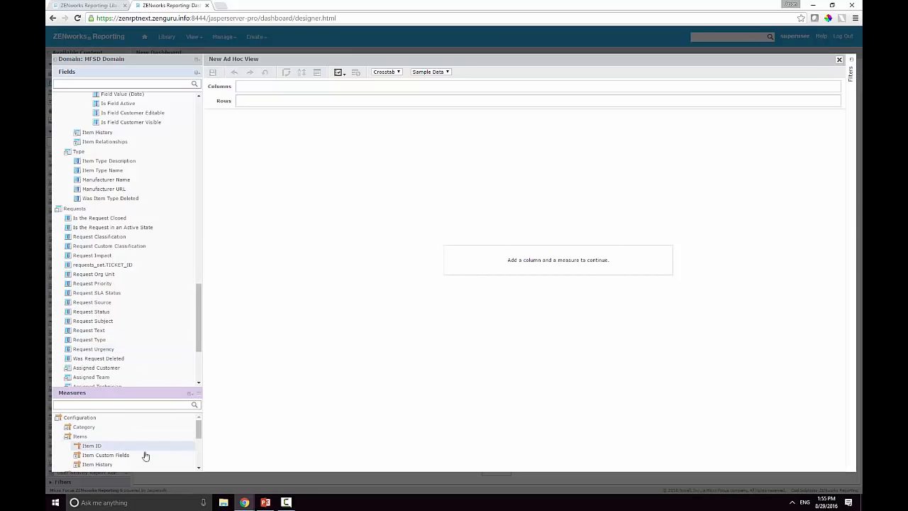
# Add the Number of Requests measure to the crosstab's rows and swap its rows and columns
pyautogui.scroll(-5, 134, 451)
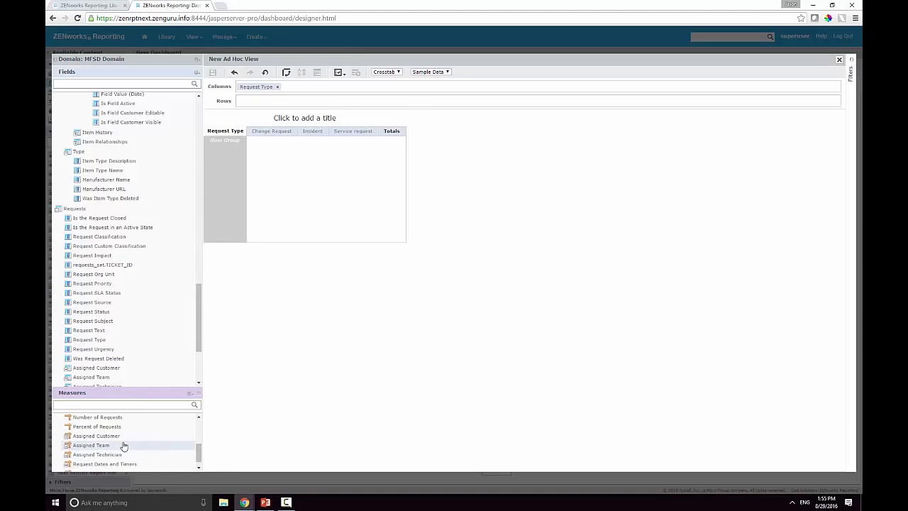
pyautogui.rightClick(117, 417)
pyautogui.click(145, 435)
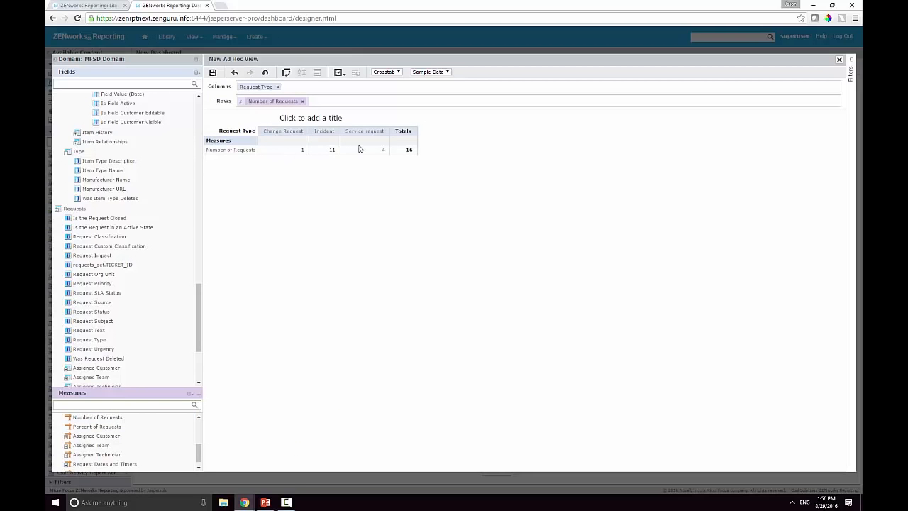
pyautogui.click(284, 74)
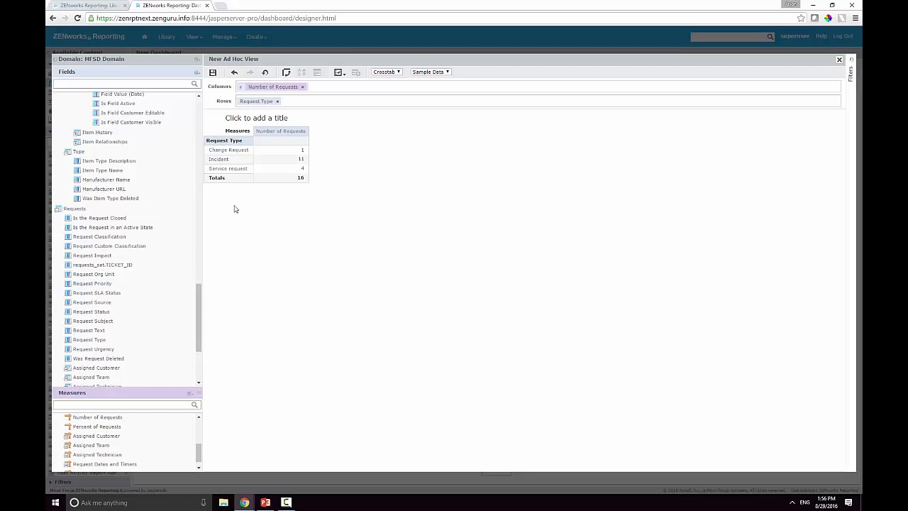
# Create a crosstab filter on Item Type Name with the "is one of" operator and all item types selected, and apply it
pyautogui.scroll(3, 199, 283)
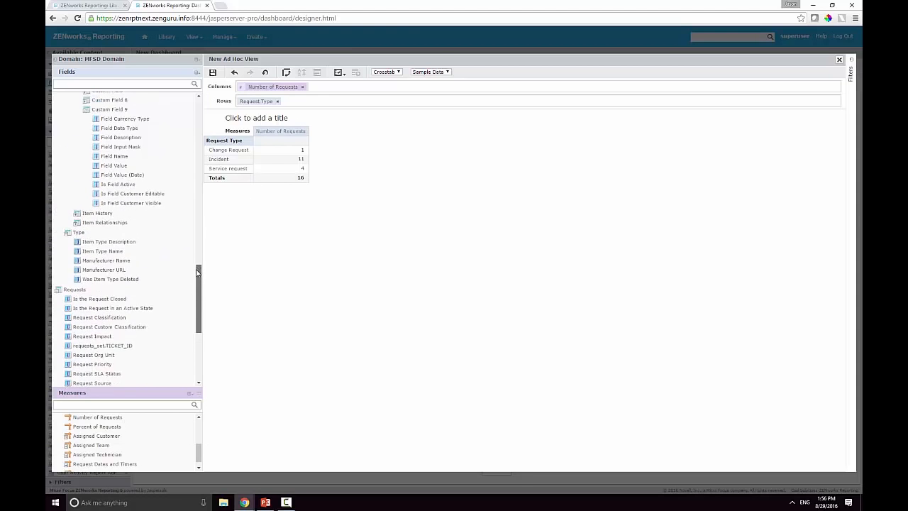
pyautogui.click(113, 266)
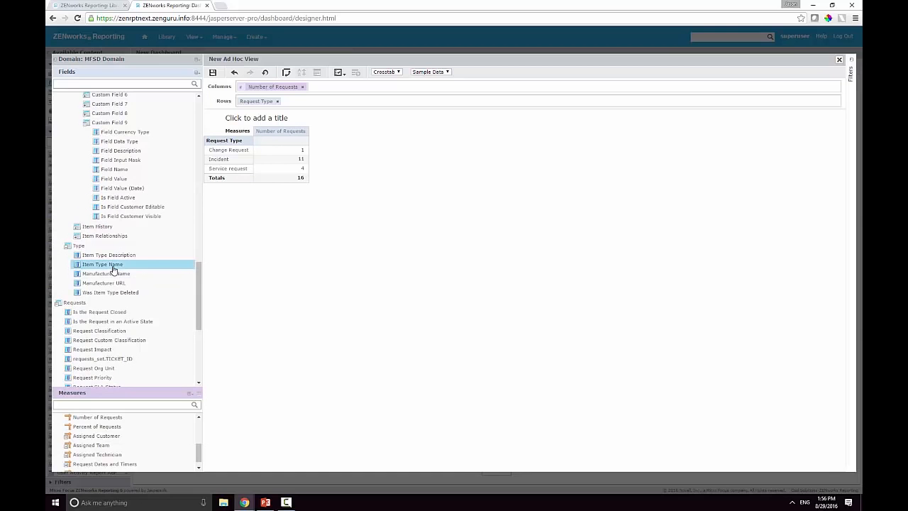
pyautogui.rightClick(113, 268)
pyautogui.click(156, 294)
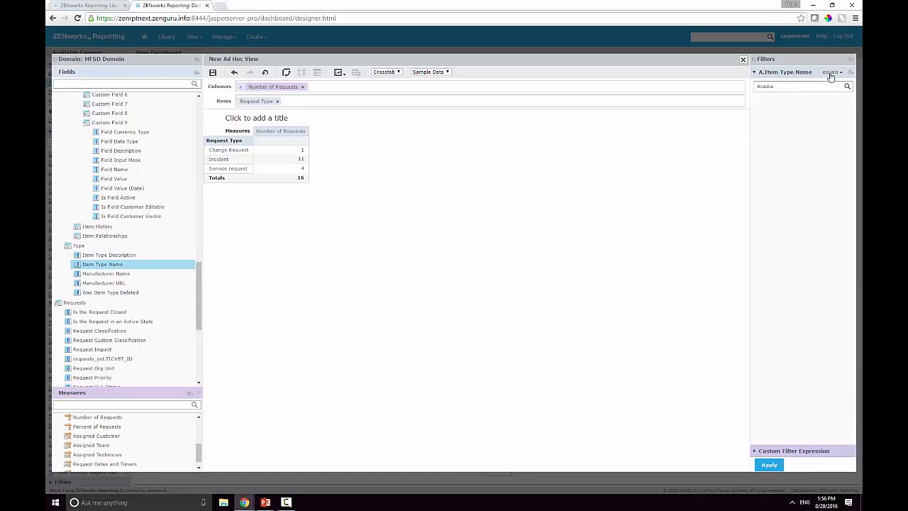
pyautogui.click(833, 74)
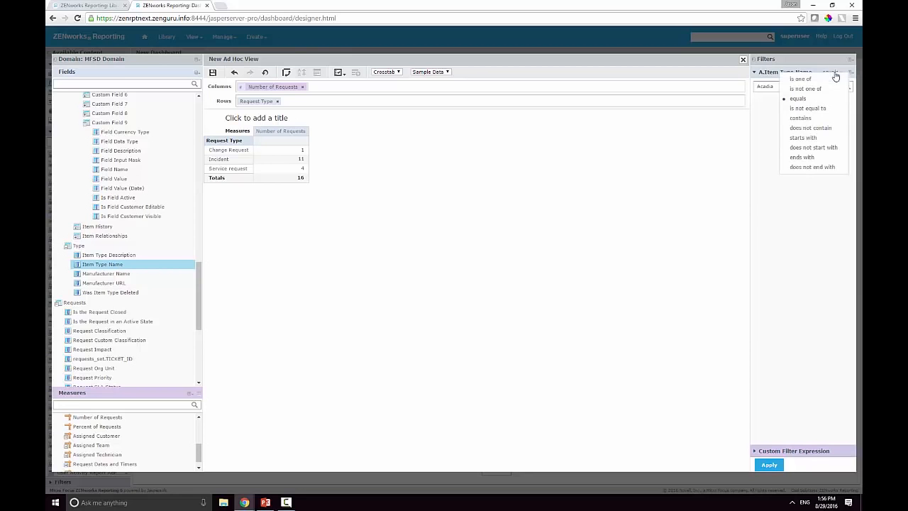
pyautogui.click(827, 83)
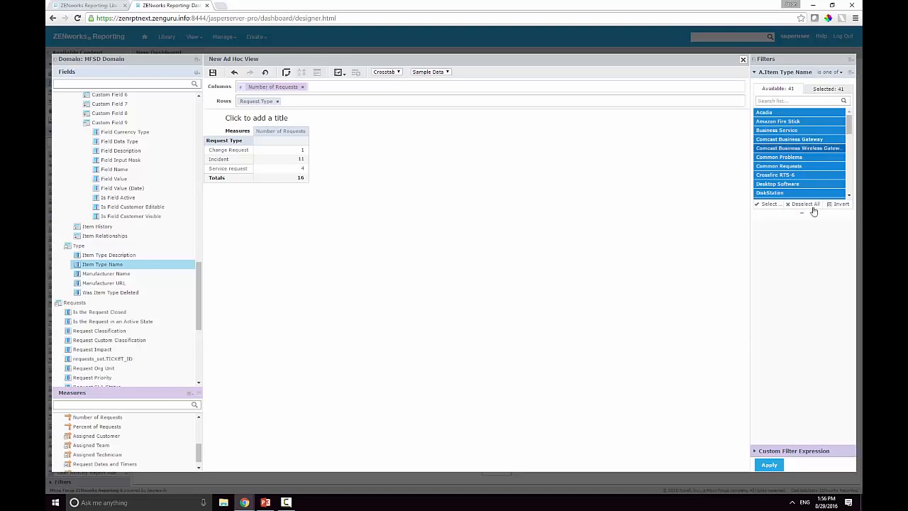
pyautogui.click(768, 464)
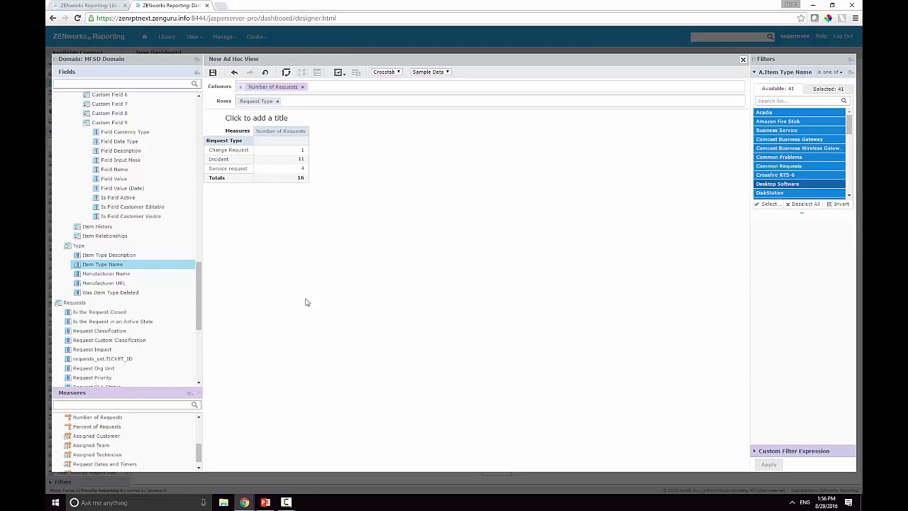
# Title the crosstab "Requests by Item TYpe" and save it to the dashboard as the dashlet "Request by Item Type"
pyautogui.click(252, 117)
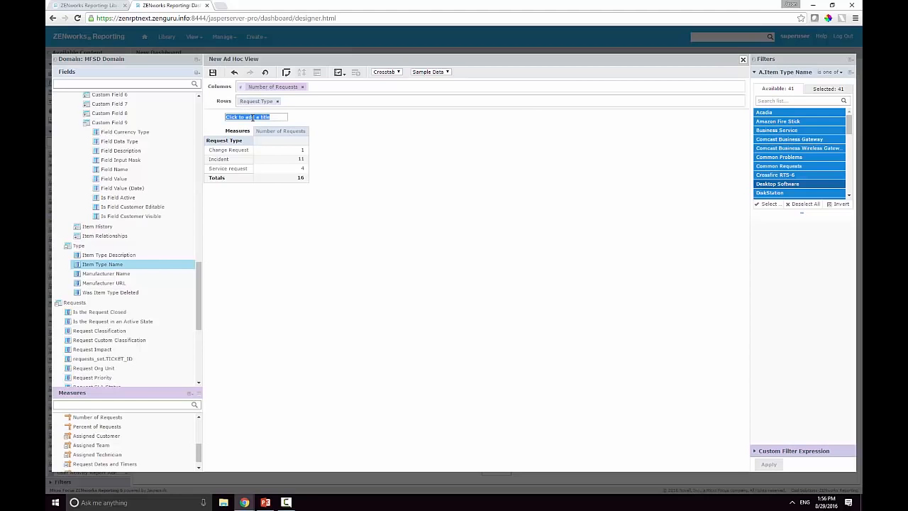
pyautogui.write('Requests by Item TYpe')
pyautogui.press('Return')
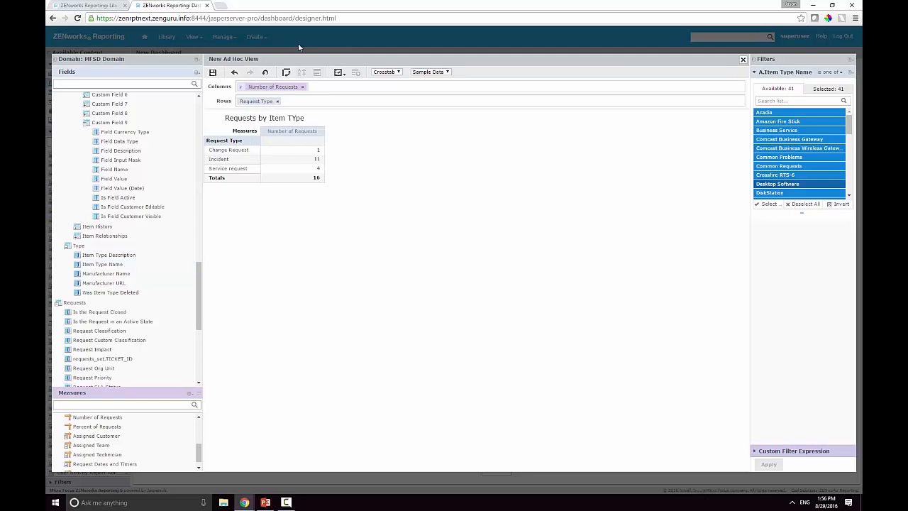
pyautogui.click(212, 72)
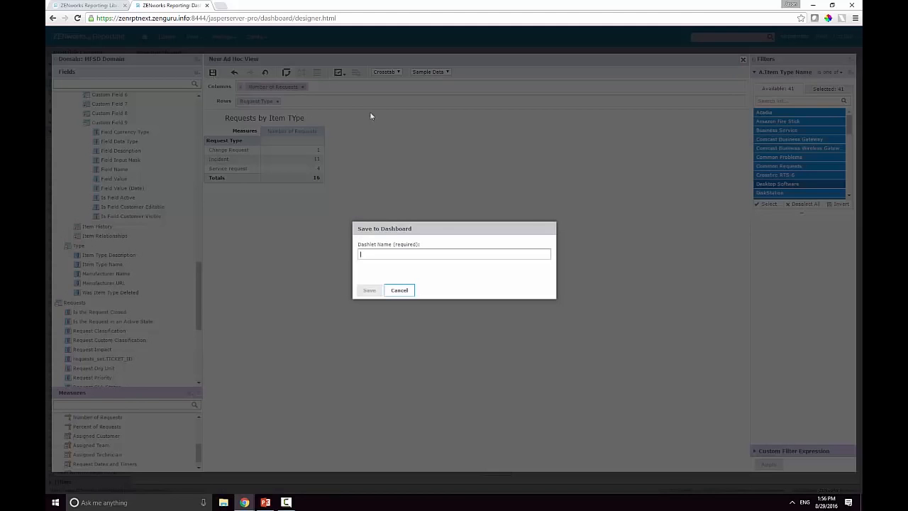
pyautogui.write('Reqeust')
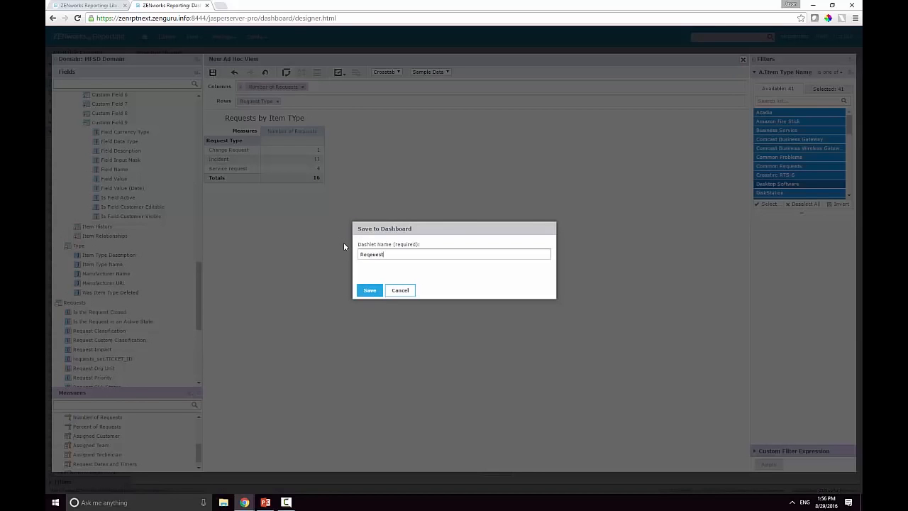
pyautogui.press('BackSpace')
pyautogui.press('BackSpace')
pyautogui.press('BackSpace')
pyautogui.press('BackSpace')
pyautogui.write('uest by Item Type')
pyautogui.click(368, 290)
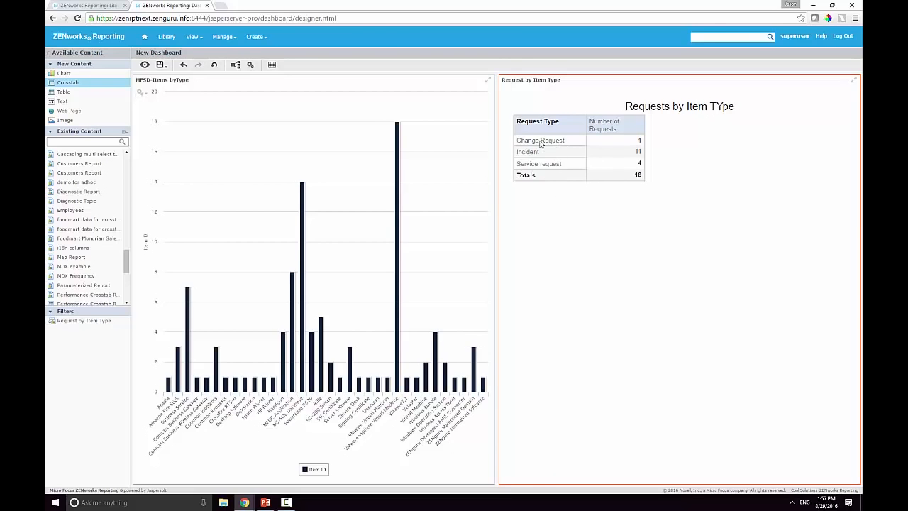
# Enable chart hyperlinks on the MFSD-Items byType dashlet with the Update dashboard action and proceed to creating its links in the Filter Manager
pyautogui.rightClick(320, 200)
pyautogui.click(335, 206)
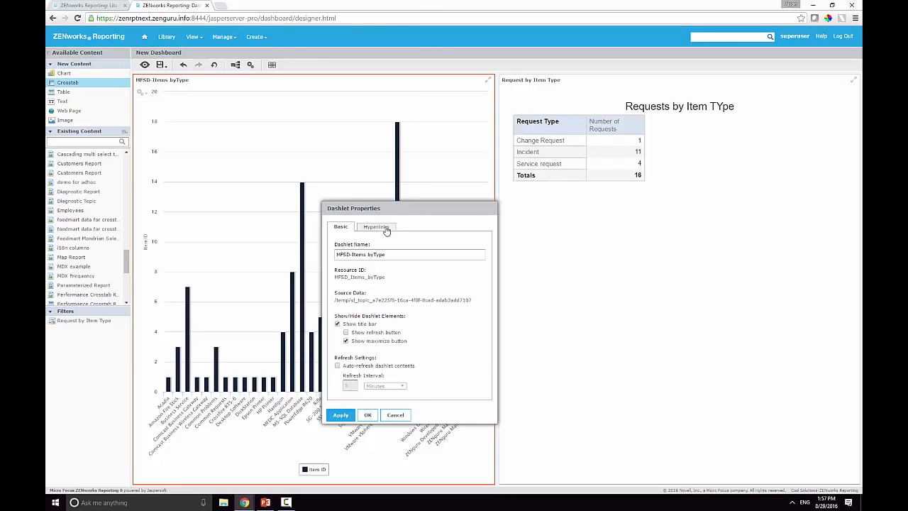
pyautogui.click(386, 229)
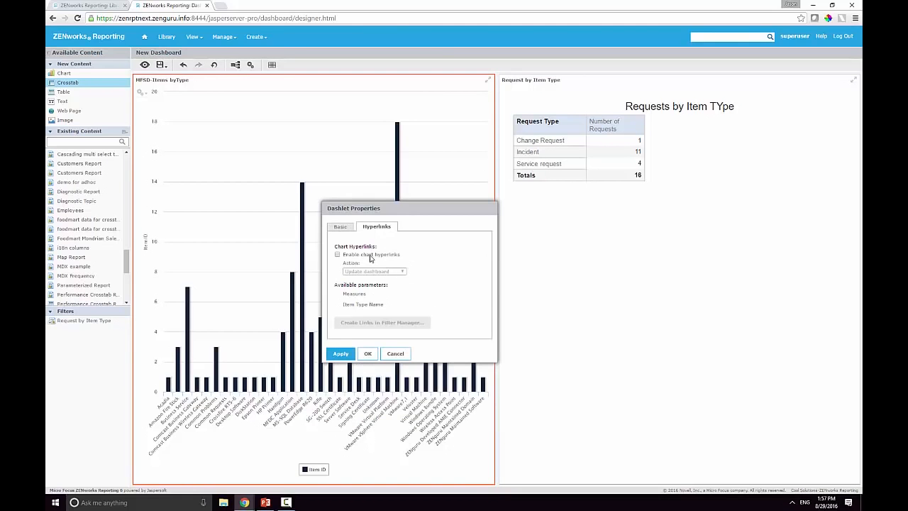
pyautogui.click(370, 256)
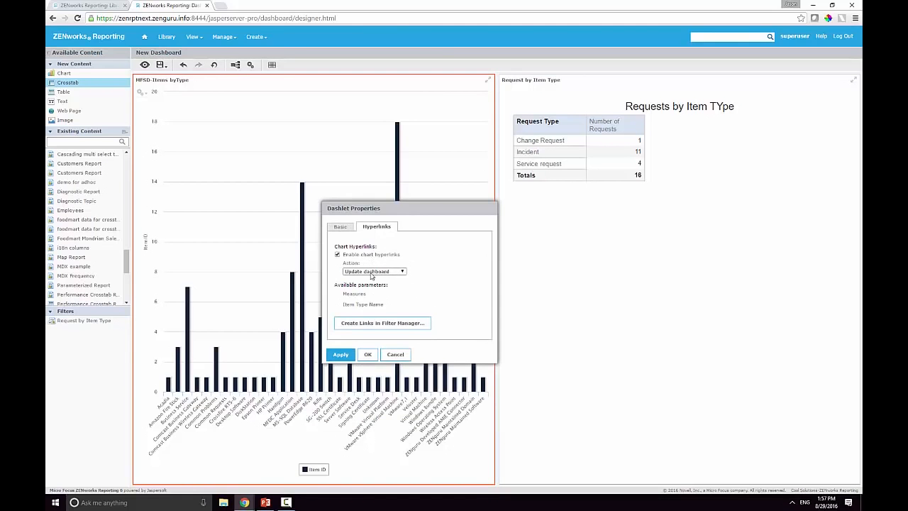
pyautogui.click(384, 323)
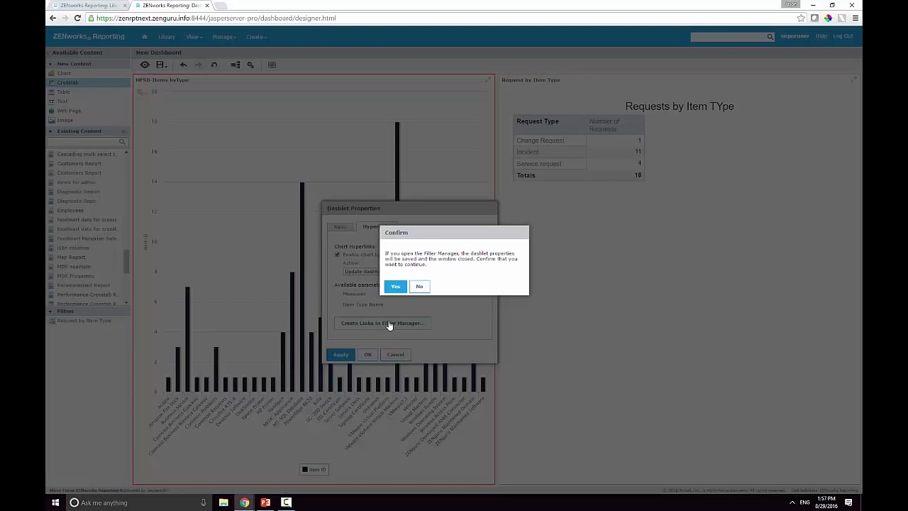
pyautogui.click(395, 286)
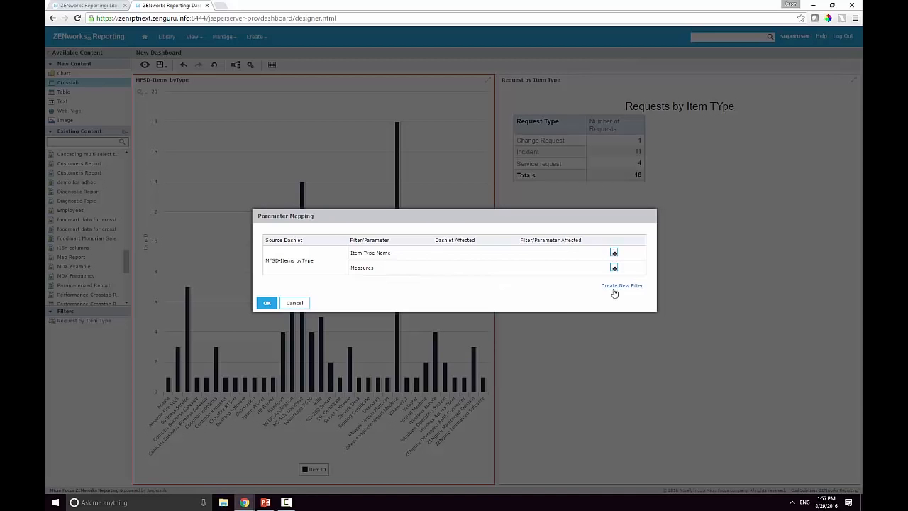
# Map the chart's Item Type Name parameter to the Item Type Name filter of the Request by Item Type dashlet
pyautogui.click(613, 253)
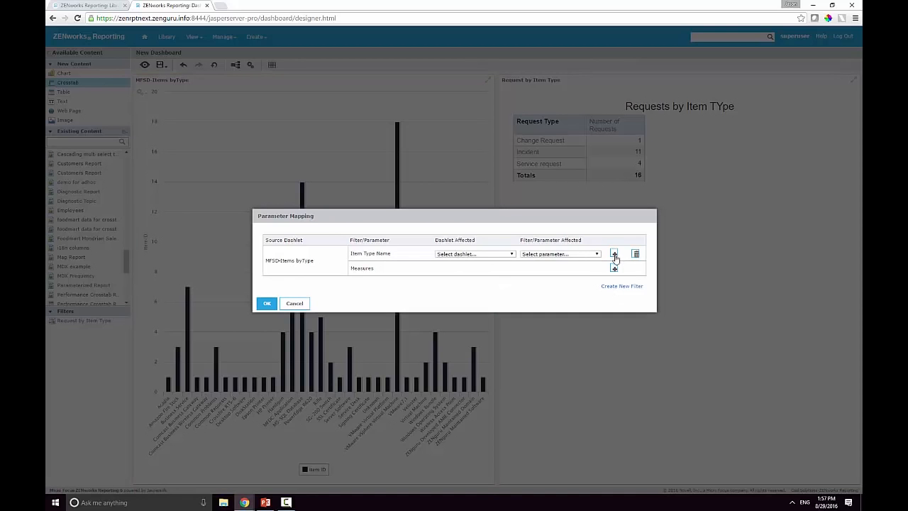
pyautogui.click(502, 257)
pyautogui.click(505, 267)
pyautogui.click(559, 254)
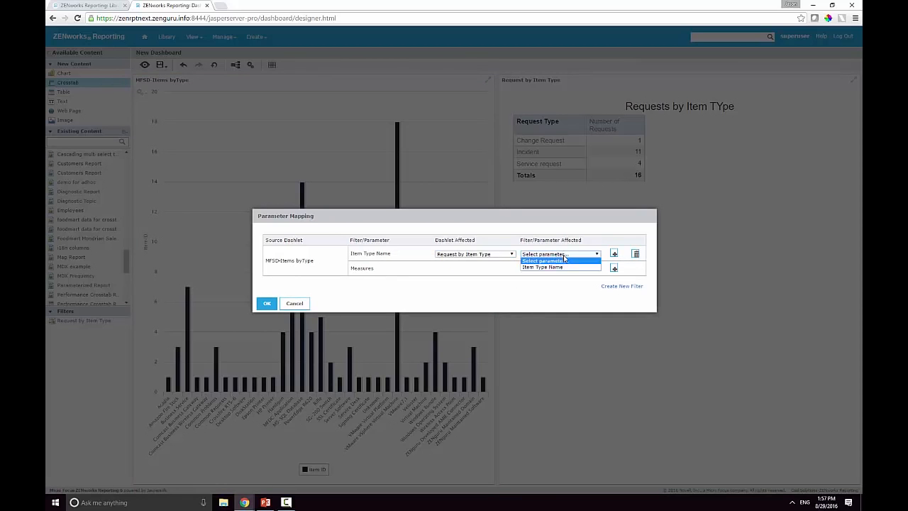
pyautogui.click(565, 267)
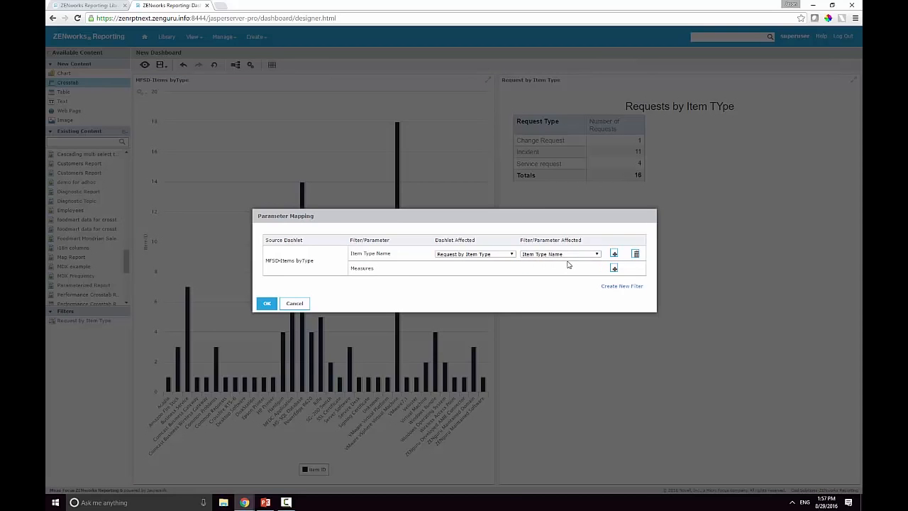
pyautogui.click(267, 302)
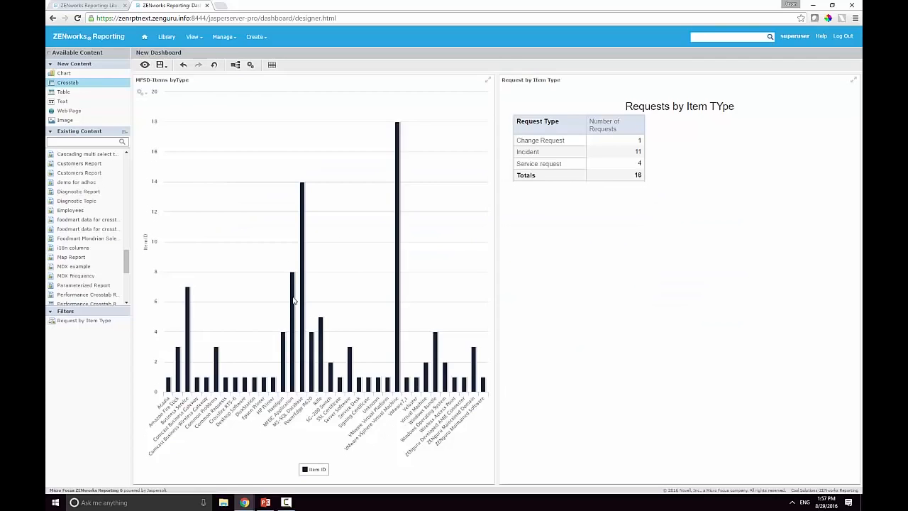
# Preview the dashboard, test the link with the chart's MFDC Application bar, and return to the designer
pyautogui.click(146, 65)
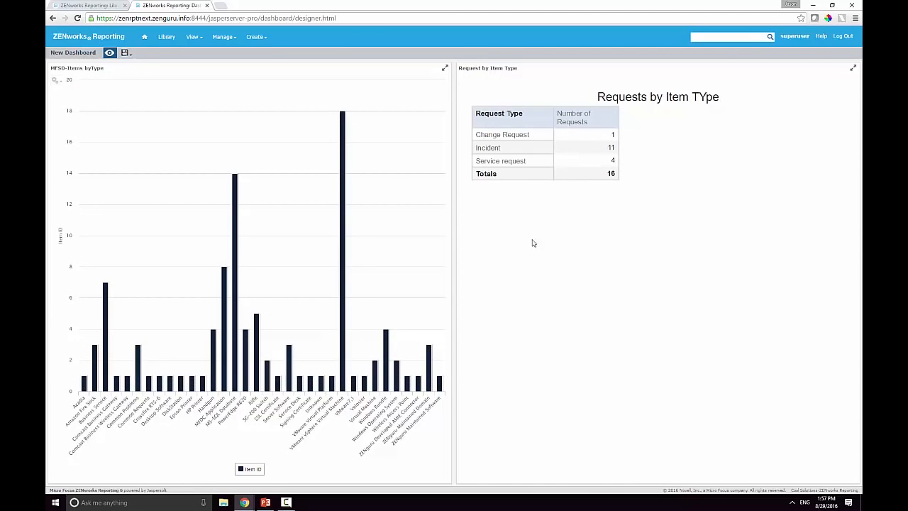
pyautogui.click(224, 386)
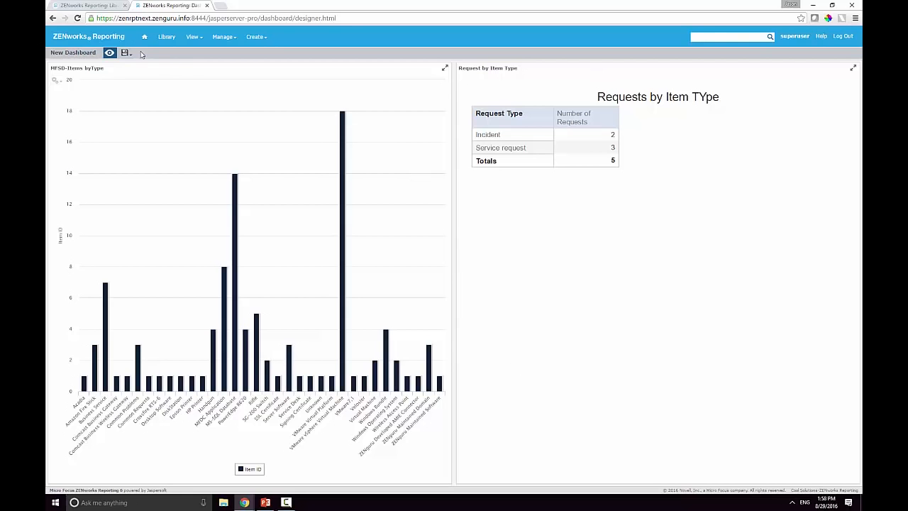
pyautogui.click(109, 53)
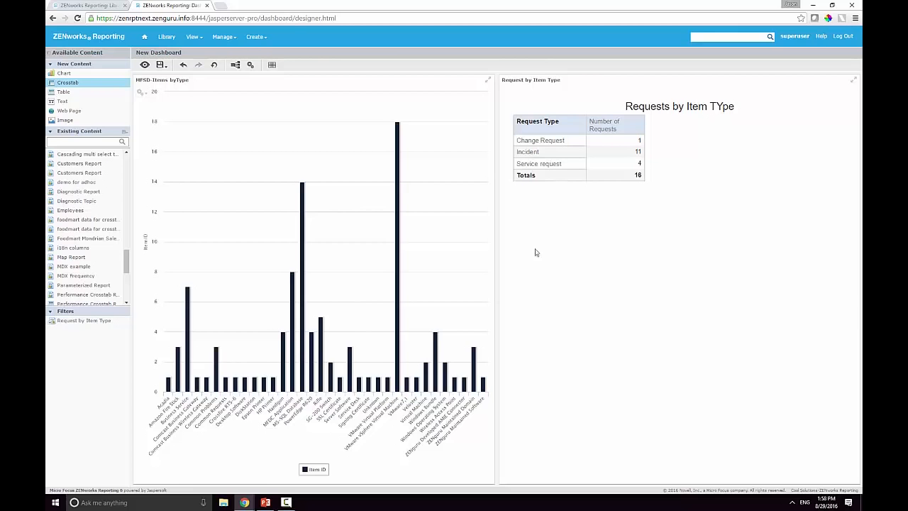
# Leave the new dashboard without saving and open the ZENguru EP Dashboard from the library in the designer
pyautogui.moveTo(244, 502)
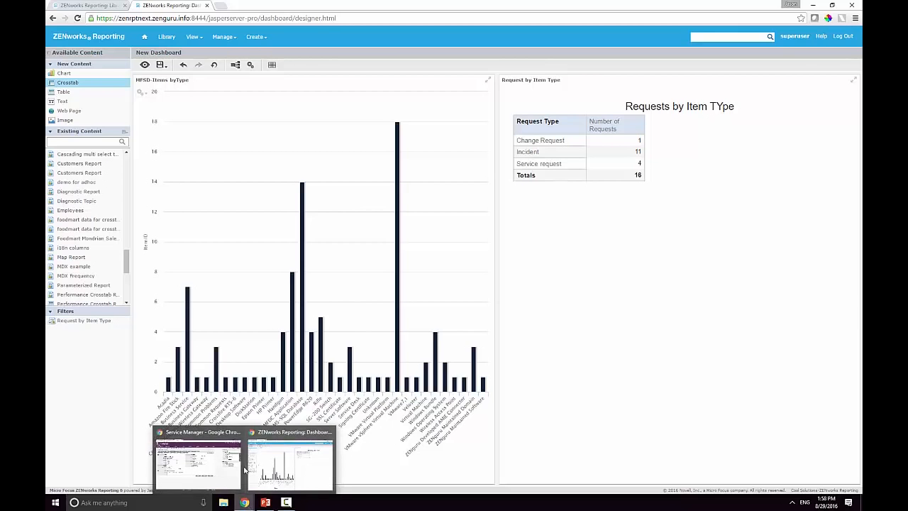
pyautogui.click(146, 38)
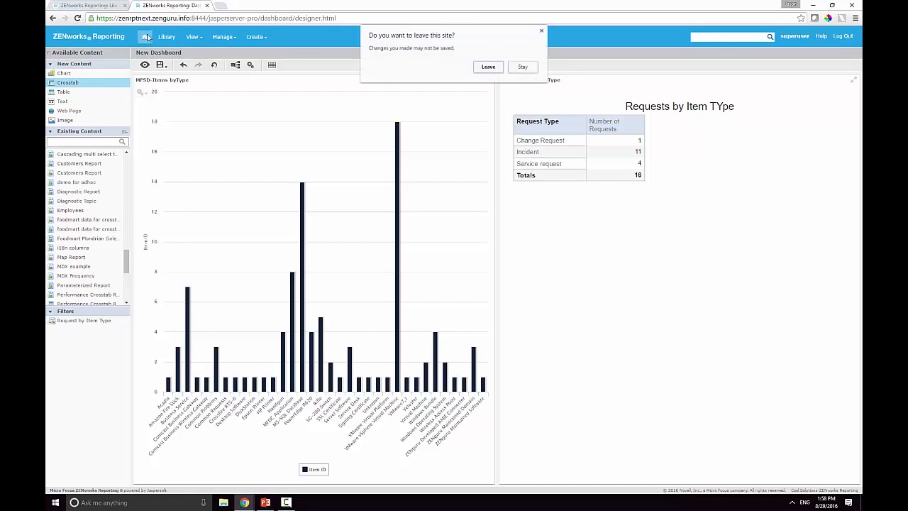
pyautogui.click(488, 66)
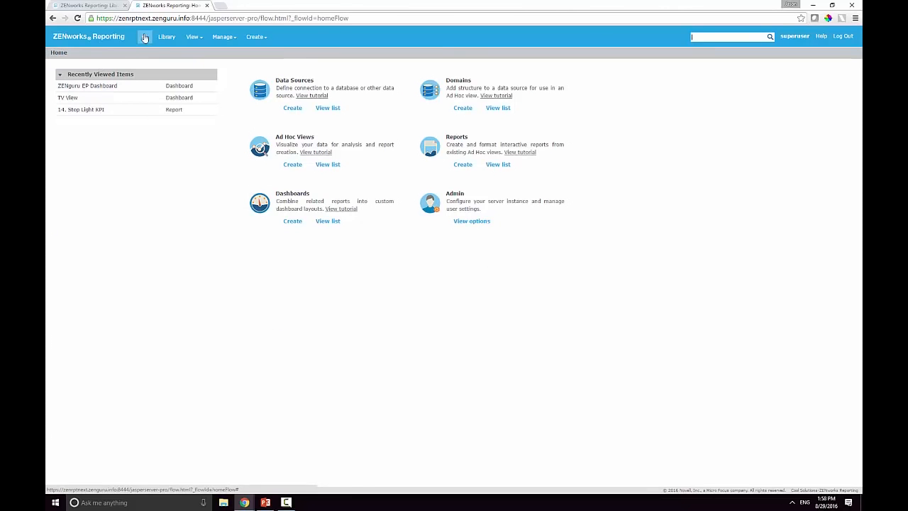
pyautogui.click(164, 36)
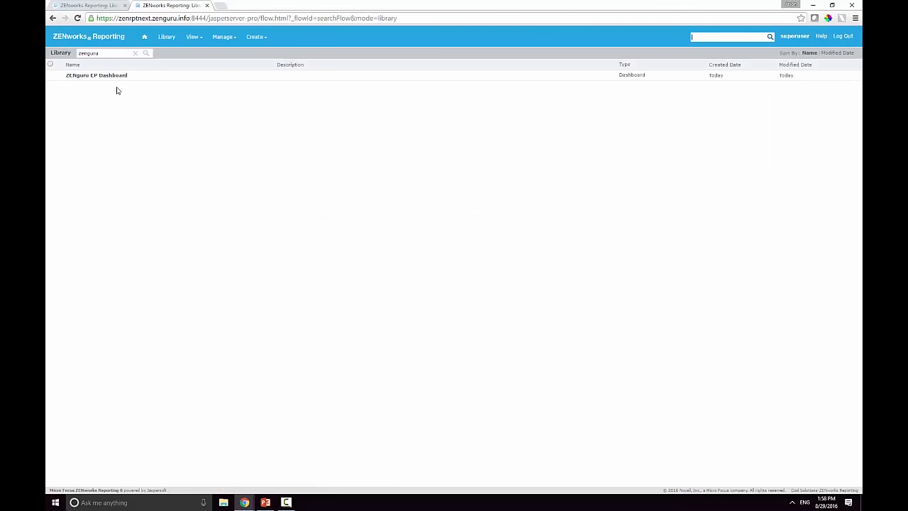
pyautogui.rightClick(117, 76)
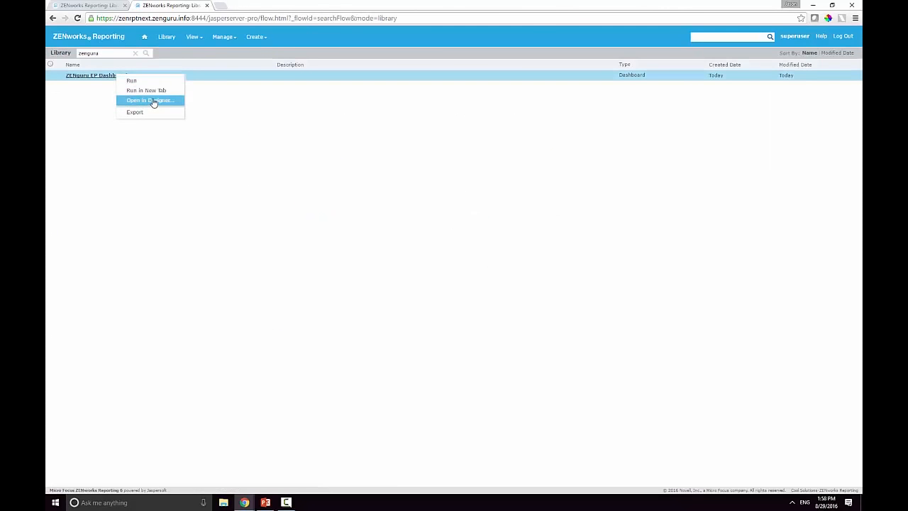
pyautogui.click(150, 101)
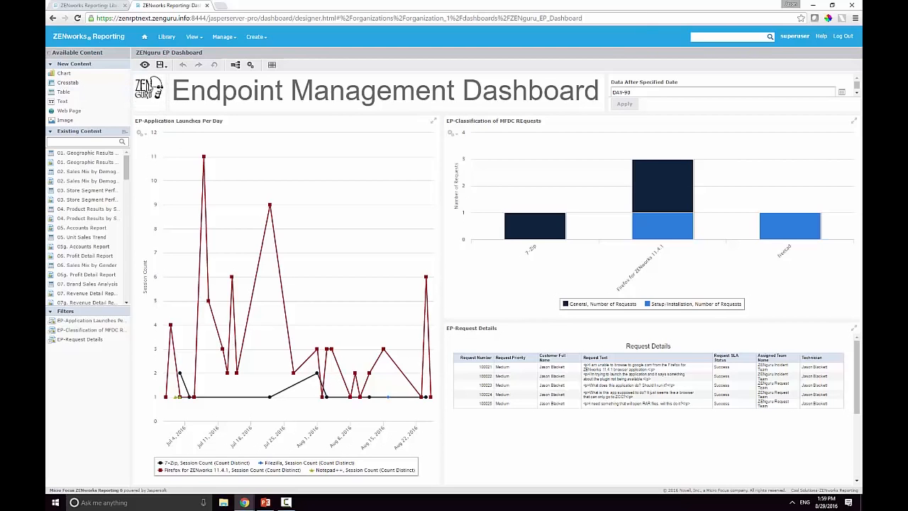
# Examine the logo image dashlet's properties, in particular its repository URI
pyautogui.rightClick(146, 89)
pyautogui.click(150, 82)
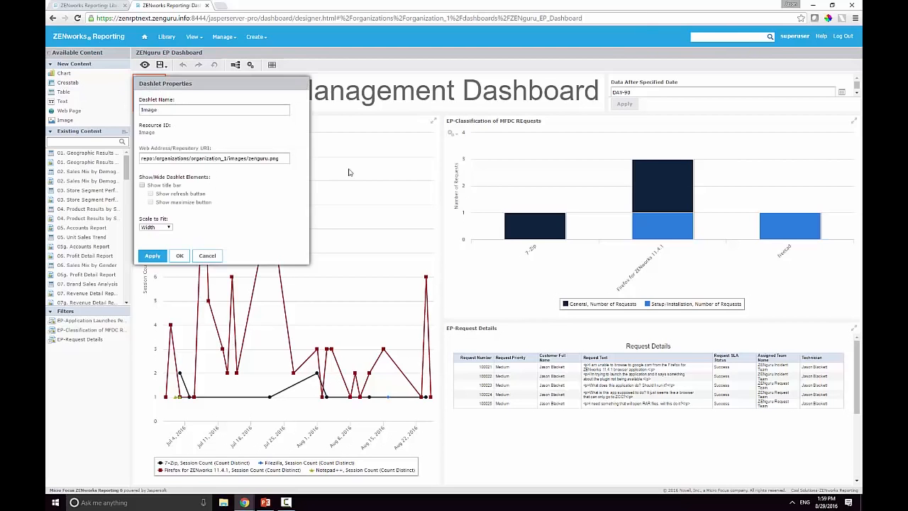
pyautogui.moveTo(141, 159); pyautogui.dragTo(158, 160)
pyautogui.click(154, 159)
# Switch to the browser tab showing the library and open the repository there
pyautogui.click(85, 5)
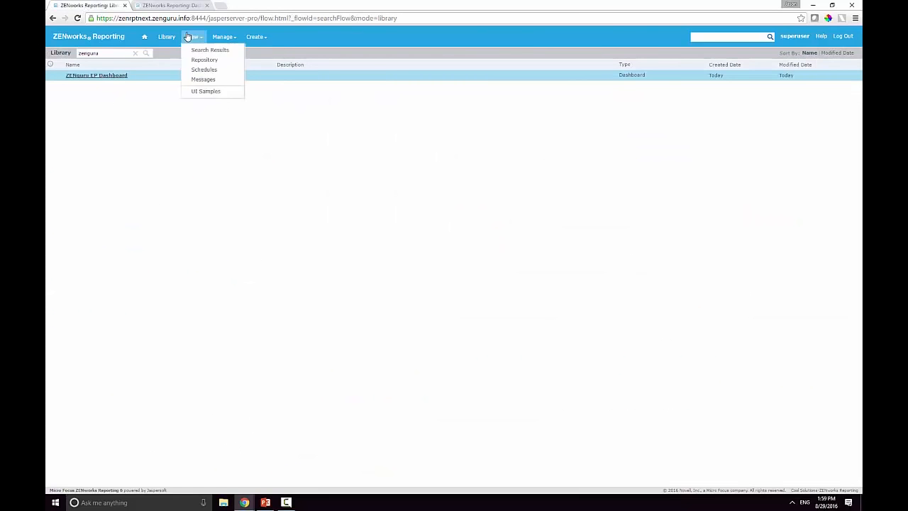
pyautogui.moveTo(189, 40)
pyautogui.click(196, 59)
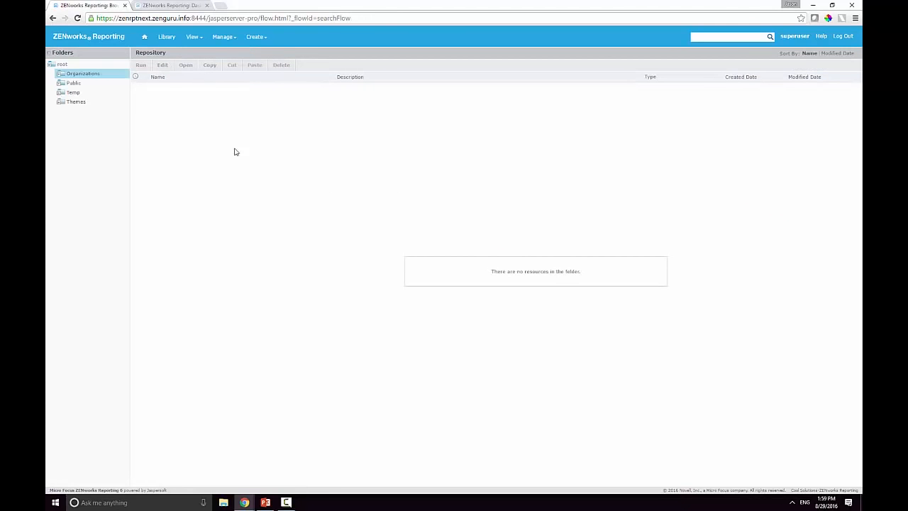
# Open the Organization's Images folder in the repository and examine the path in zenguru.png's properties
pyautogui.click(60, 74)
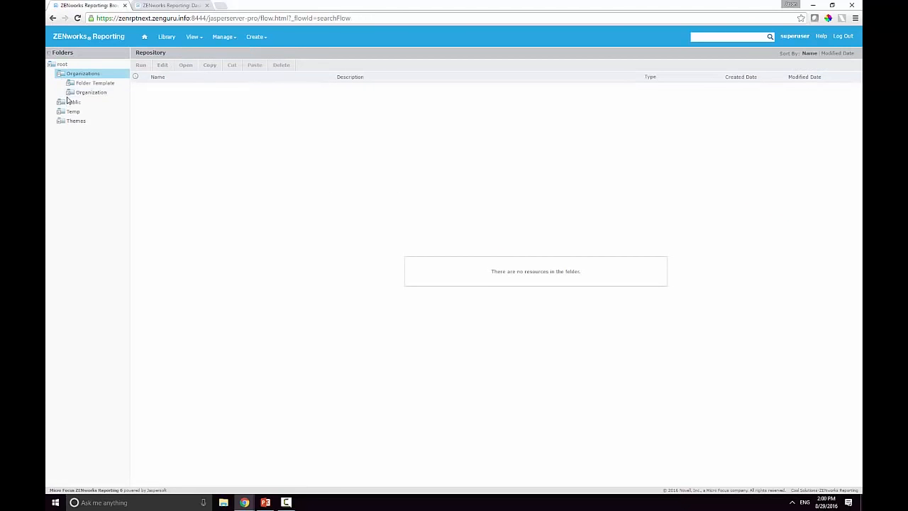
pyautogui.click(69, 93)
pyautogui.click(90, 159)
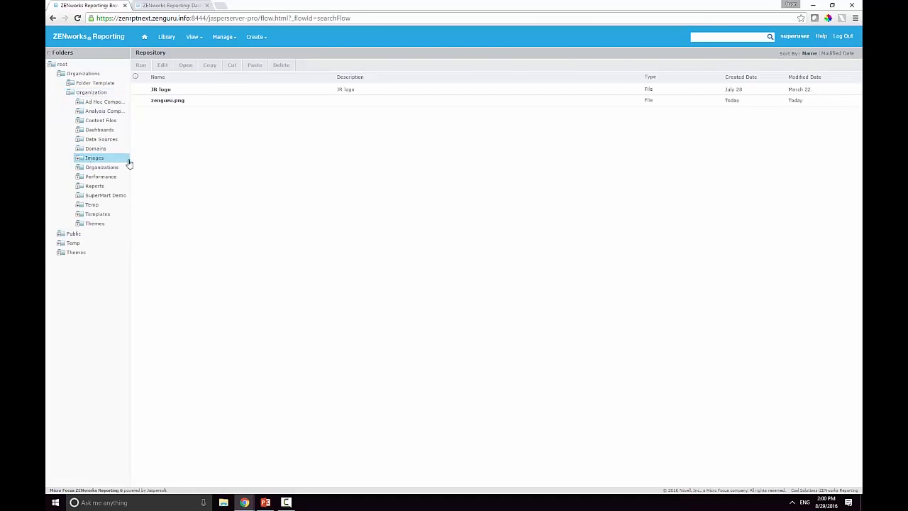
pyautogui.click(164, 100)
pyautogui.rightClick(165, 104)
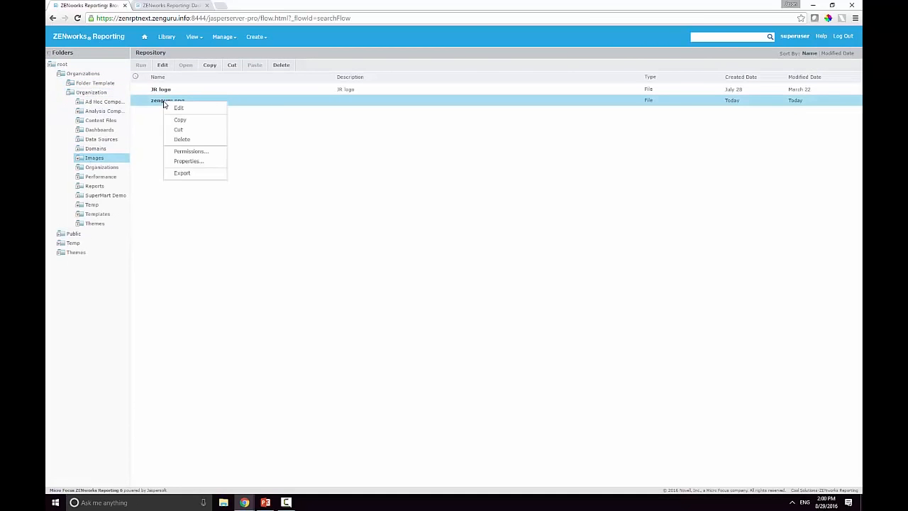
pyautogui.click(180, 161)
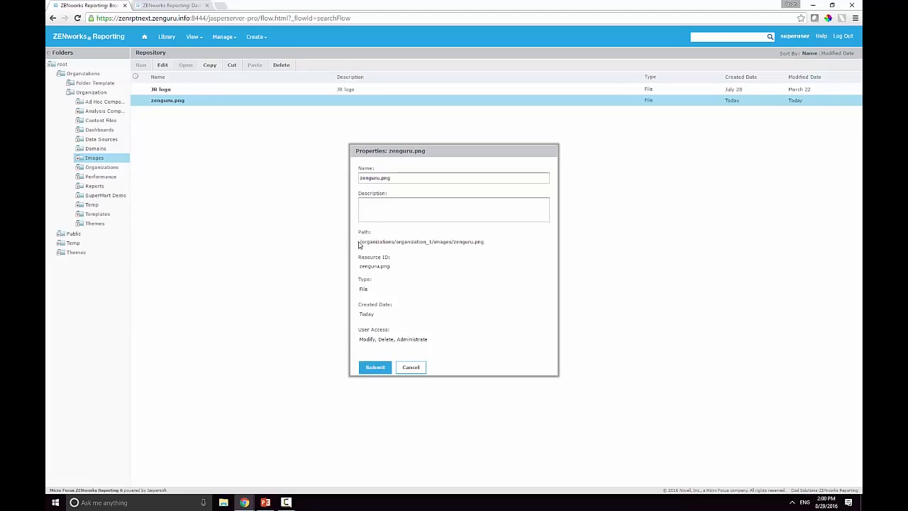
pyautogui.moveTo(485, 241); pyautogui.dragTo(352, 241)
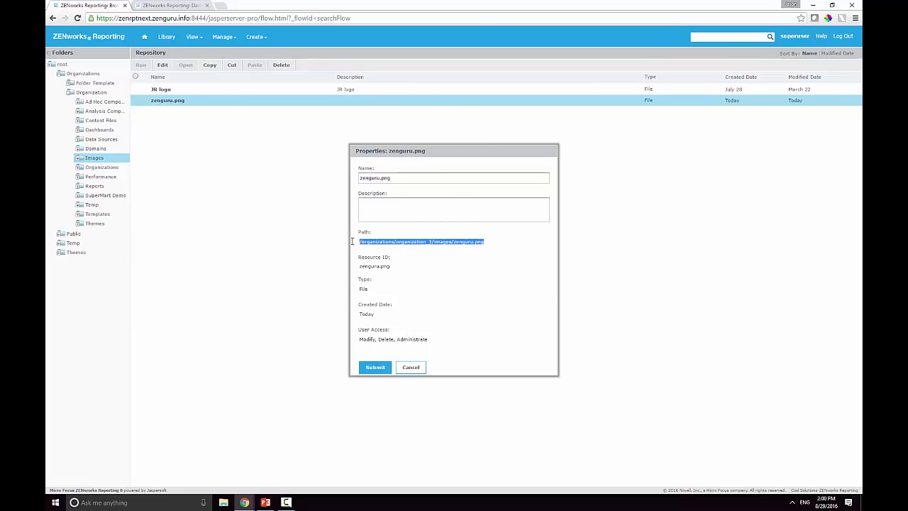
# Return to the dashboard designer, close the logo dashlet's properties, and set the dashboard to show its filter dashlet as a pop-up
pyautogui.click(169, 5)
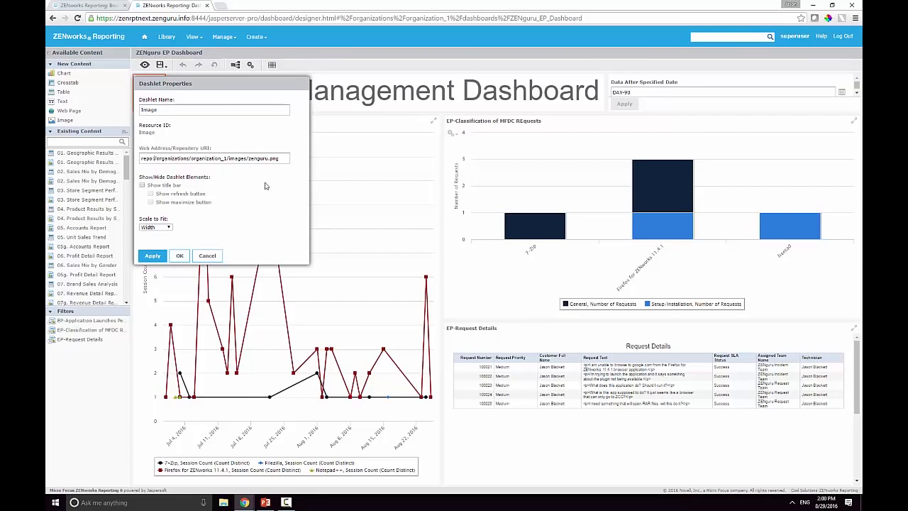
pyautogui.click(180, 255)
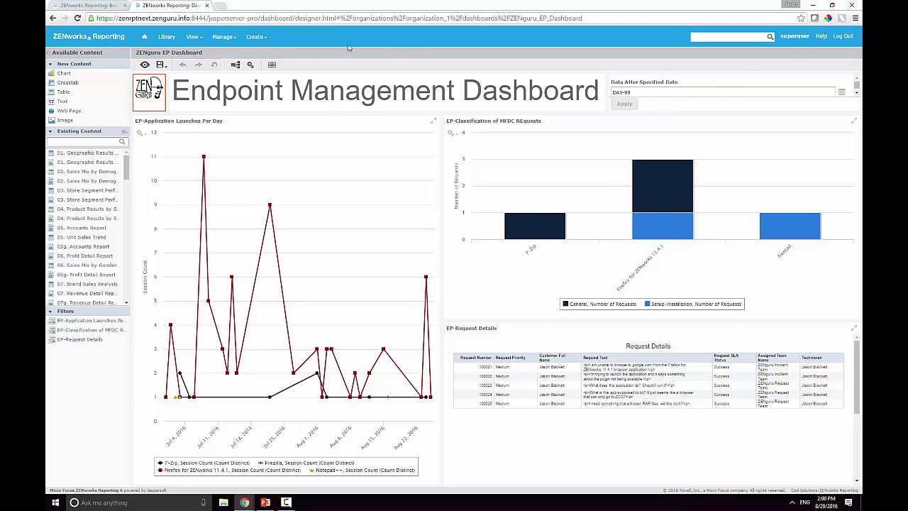
pyautogui.click(250, 64)
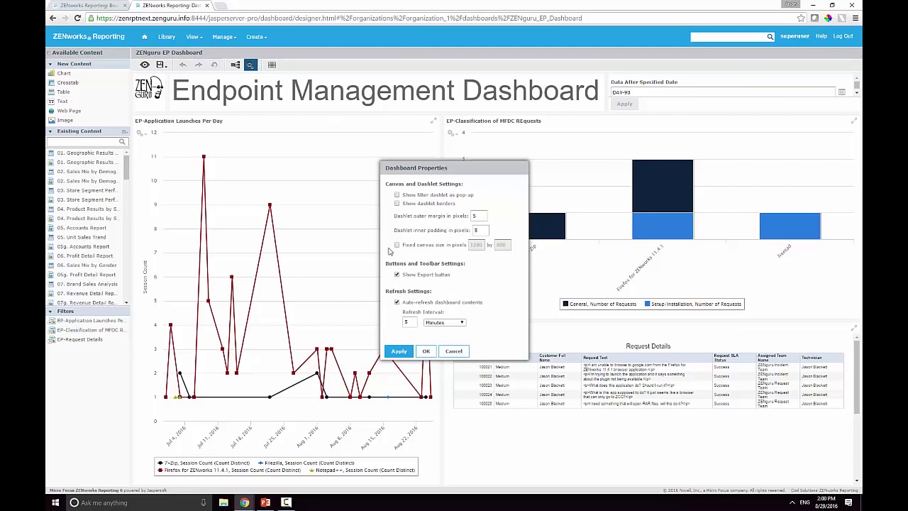
pyautogui.click(398, 195)
pyautogui.click(425, 351)
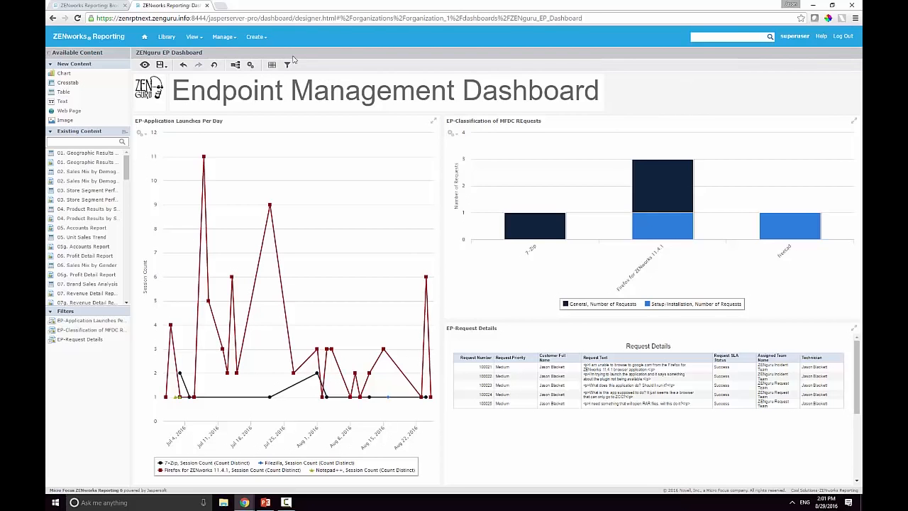
# Examine the dashboard's parameter mapping for the Display Name and Data After Specified Date parameters
pyautogui.click(235, 65)
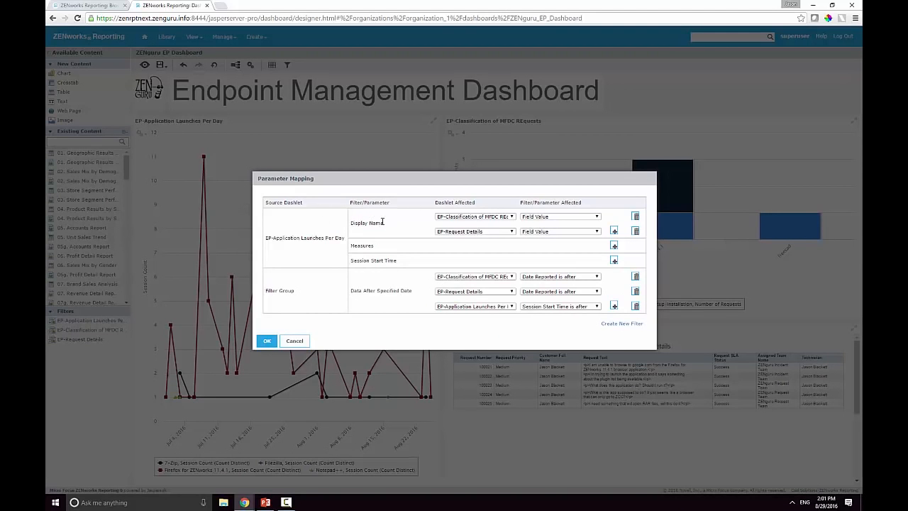
pyautogui.moveTo(382, 222); pyautogui.dragTo(351, 220)
pyautogui.moveTo(295, 291); pyautogui.dragTo(265, 291)
pyautogui.click(397, 288)
pyautogui.click(267, 341)
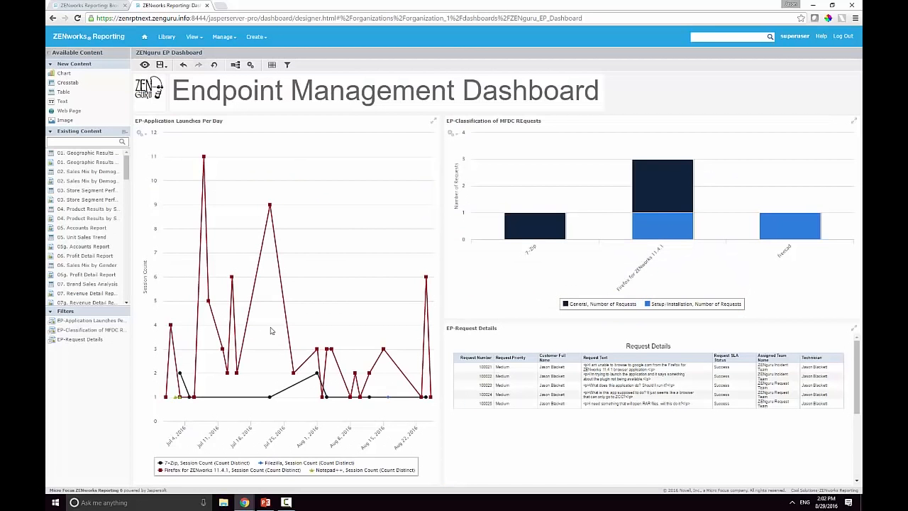
# Preview the dashboard, test the launches chart's links with Firefox for ZENworks and 7-Zip, and view the Request Details dashlet maximized
pyautogui.click(145, 65)
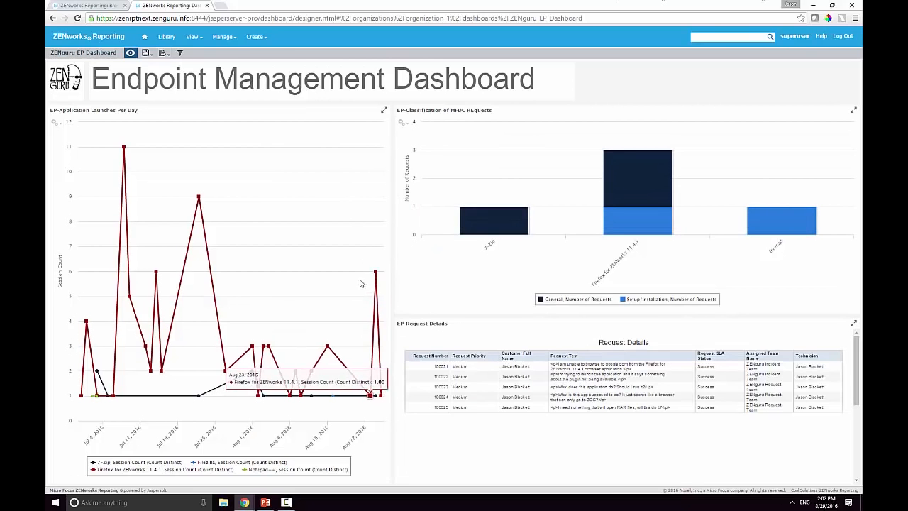
pyautogui.click(193, 226)
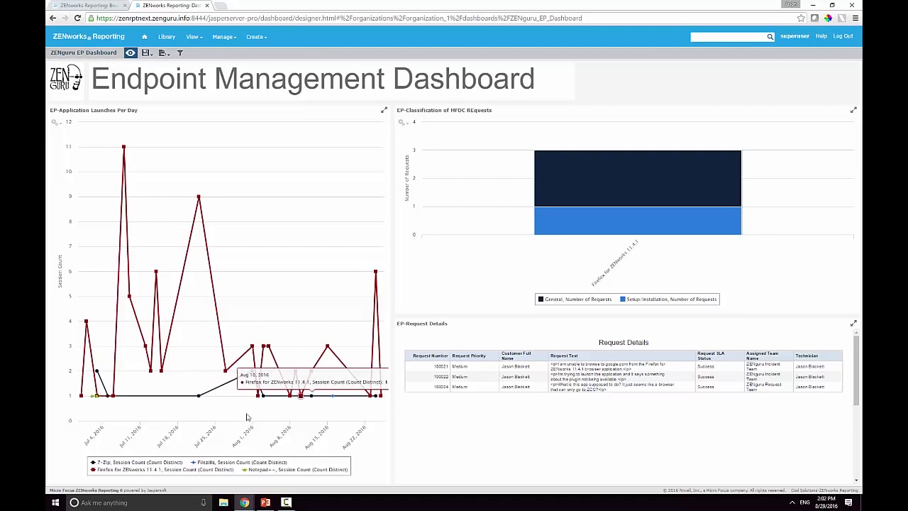
pyautogui.click(136, 400)
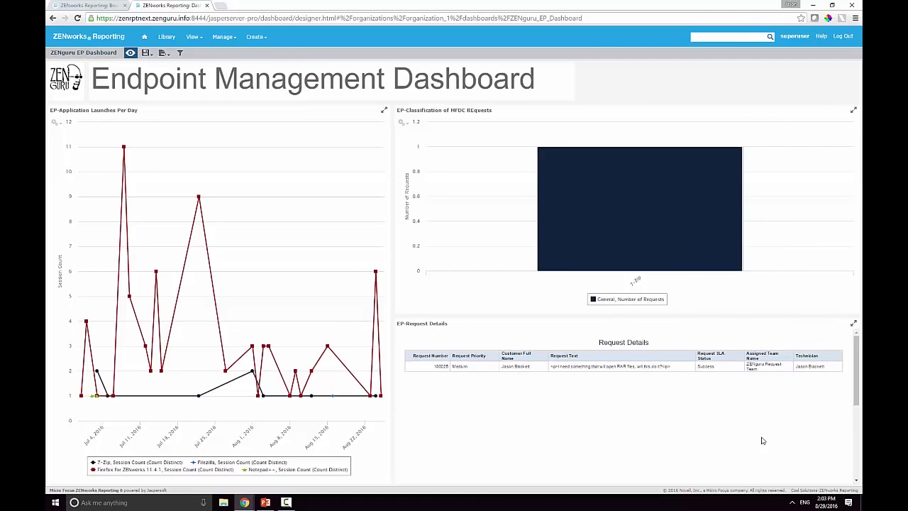
pyautogui.click(853, 324)
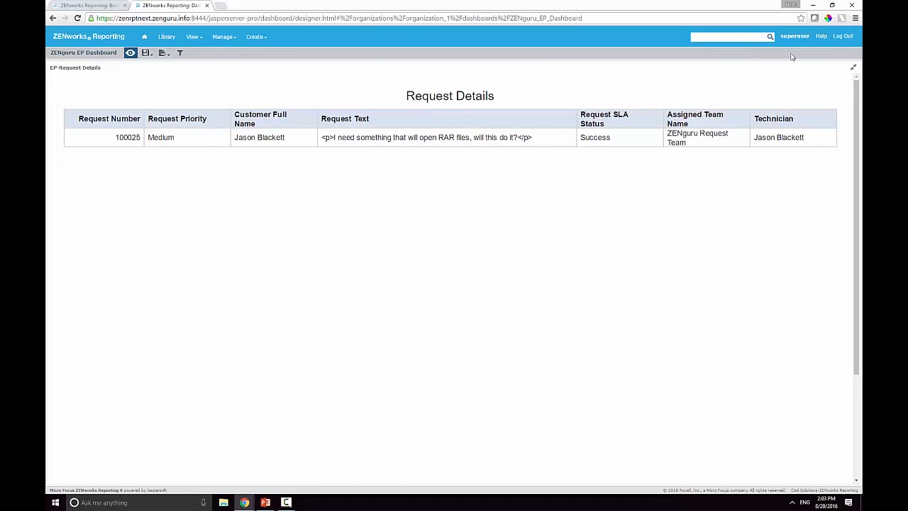
pyautogui.click(853, 67)
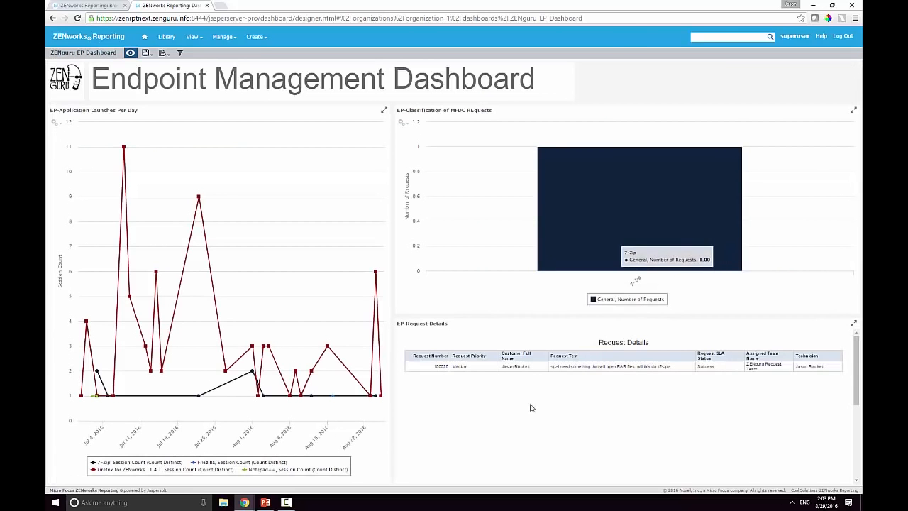
# Apply DAY-60 as the Data After Specified Date filter and save the dashboard
pyautogui.click(180, 53)
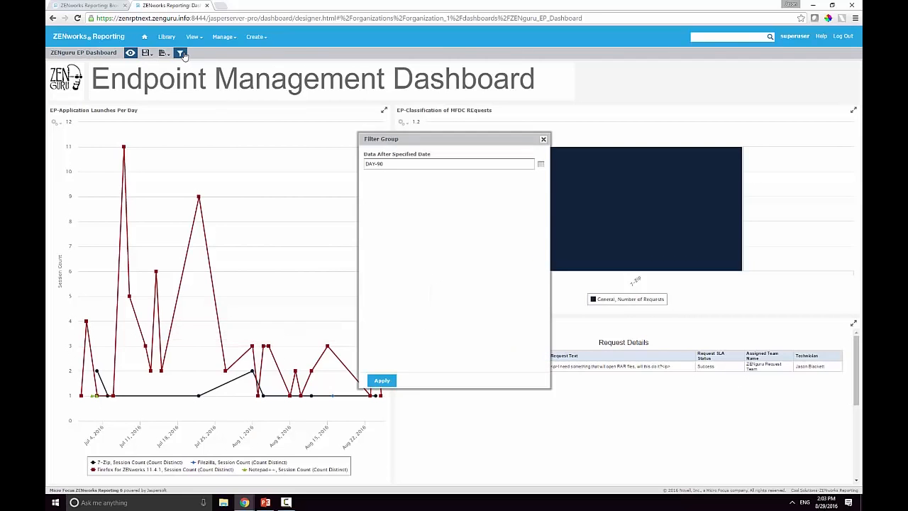
pyautogui.click(390, 164)
pyautogui.press('BackSpace')
pyautogui.press('BackSpace')
pyautogui.write('60')
pyautogui.click(387, 381)
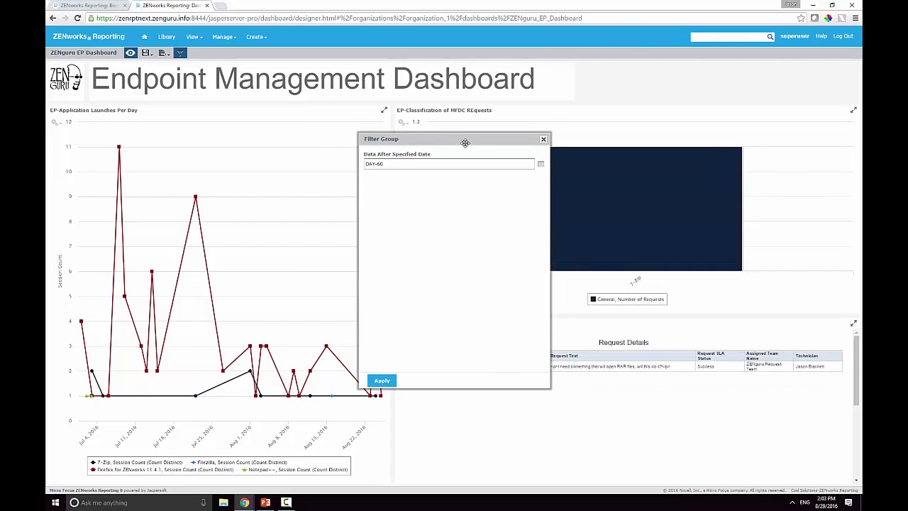
pyautogui.click(543, 139)
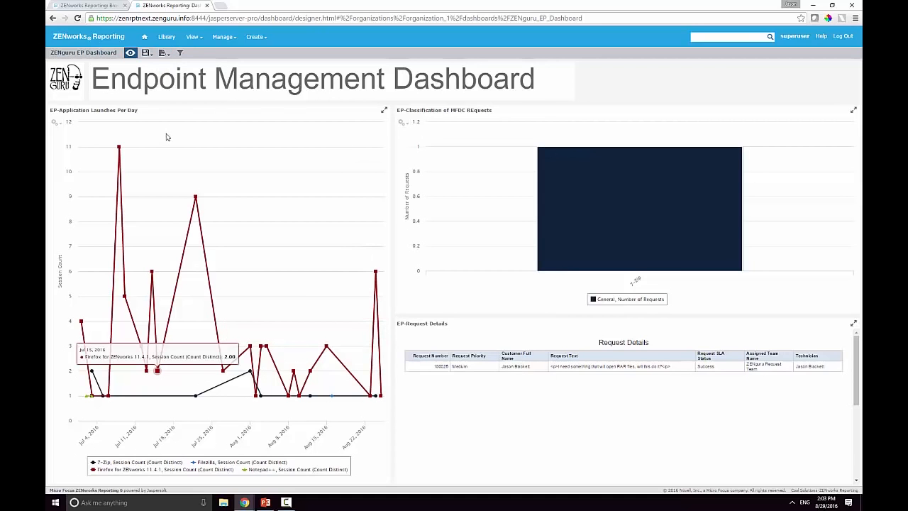
pyautogui.click(130, 54)
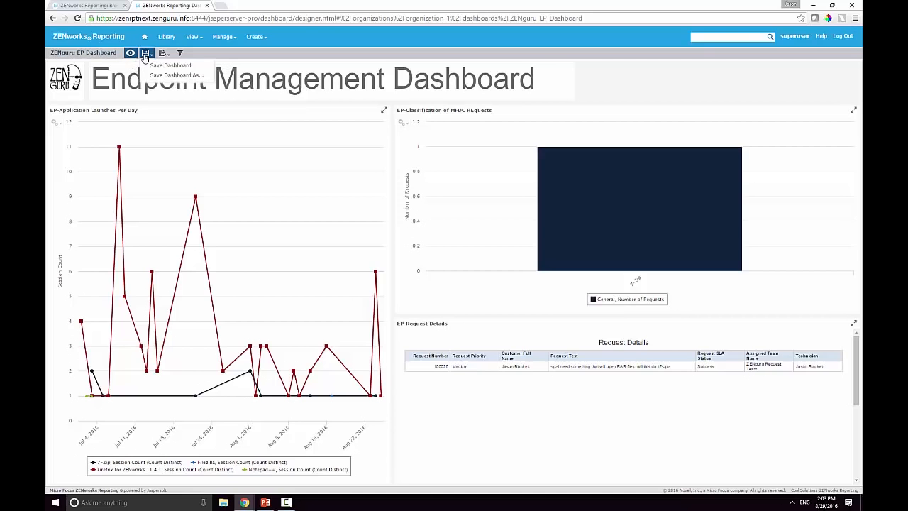
pyautogui.click(151, 66)
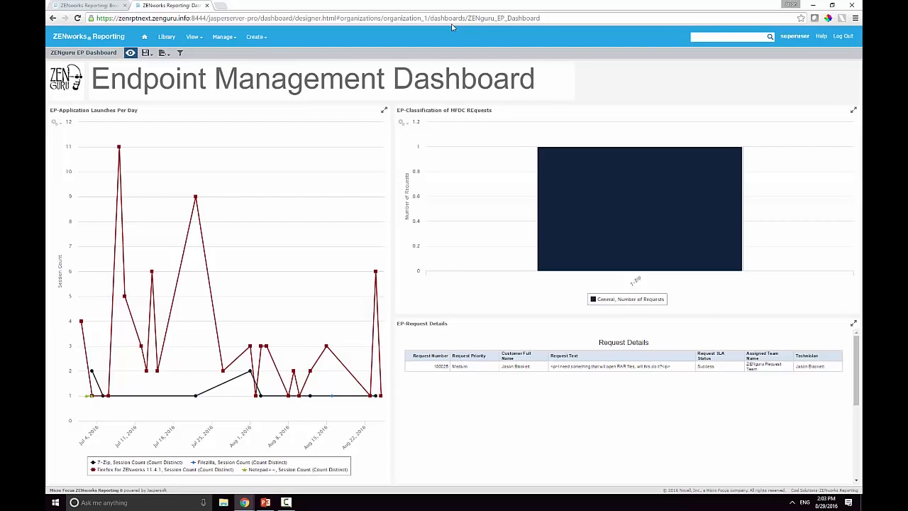
# Try to load the dashboard designer's address with &decorate=no appended
pyautogui.click(592, 18)
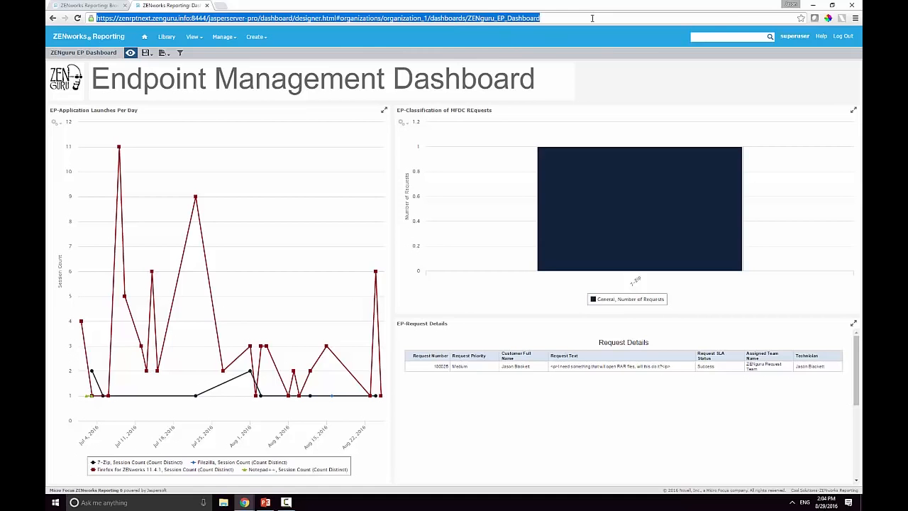
pyautogui.click(592, 18)
pyautogui.write('&deco')
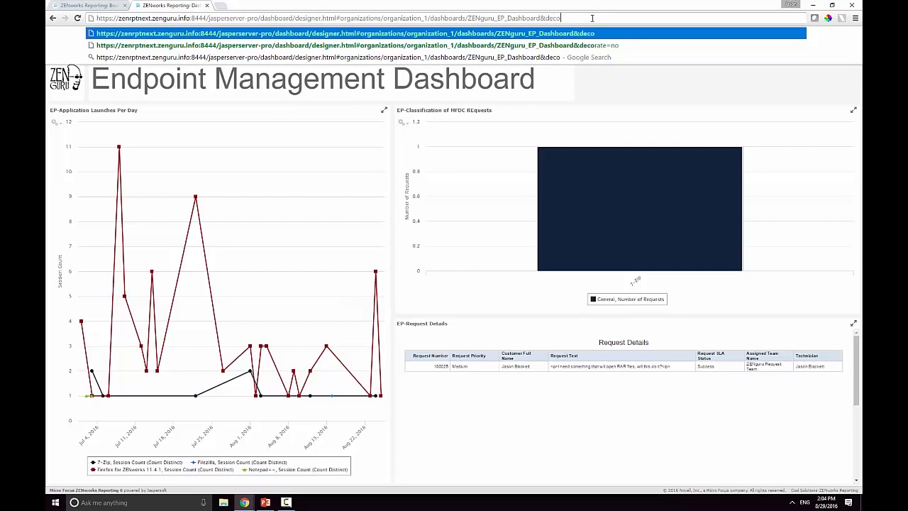
pyautogui.press('Down')
pyautogui.press('Return')
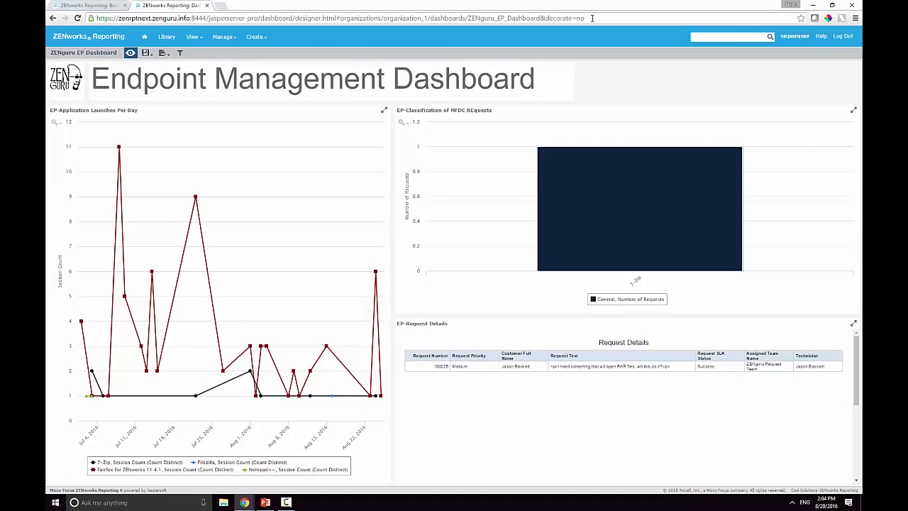
pyautogui.click(590, 17)
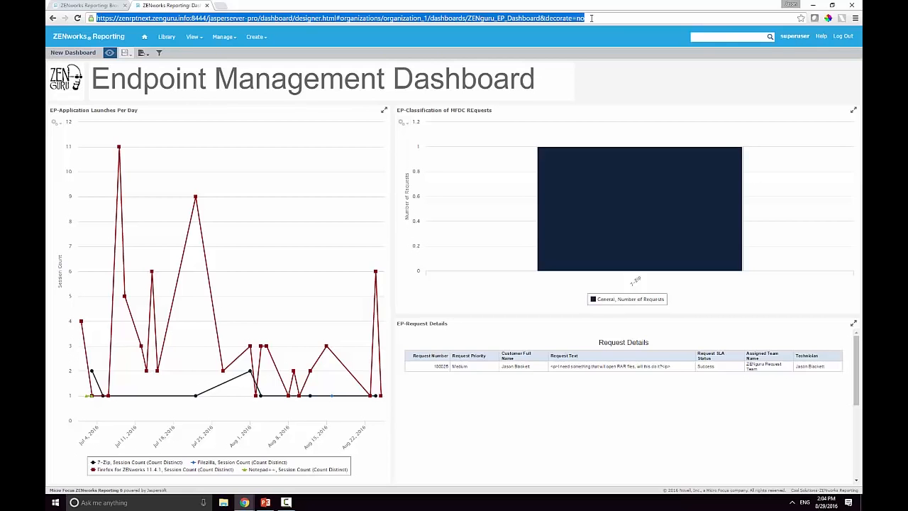
pyautogui.press('Return')
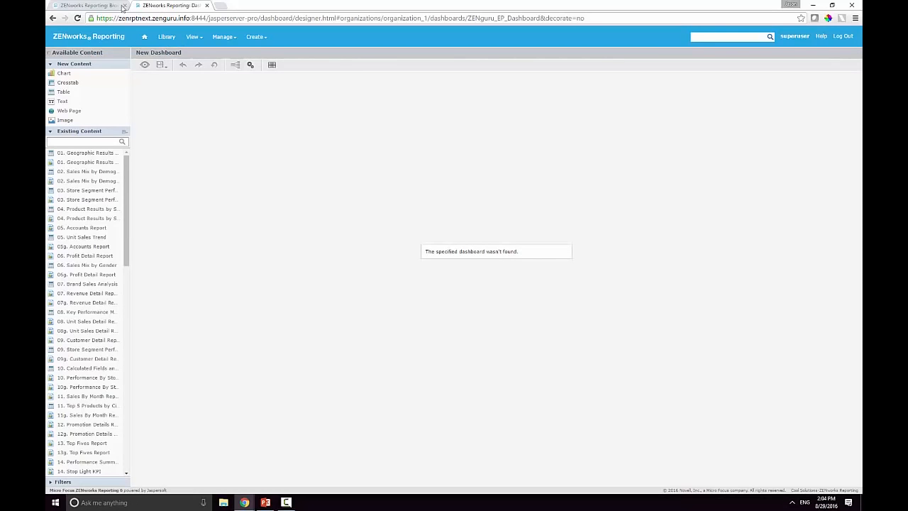
# Close the image properties in the repository browser tab and open the ZENguru EP Dashboard from the library in a new tab
pyautogui.click(95, 8)
pyautogui.click(411, 366)
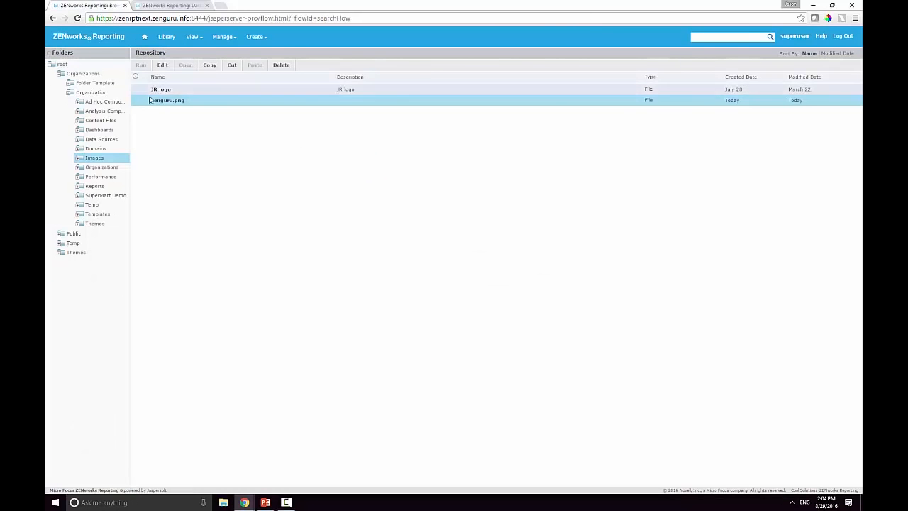
pyautogui.click(164, 38)
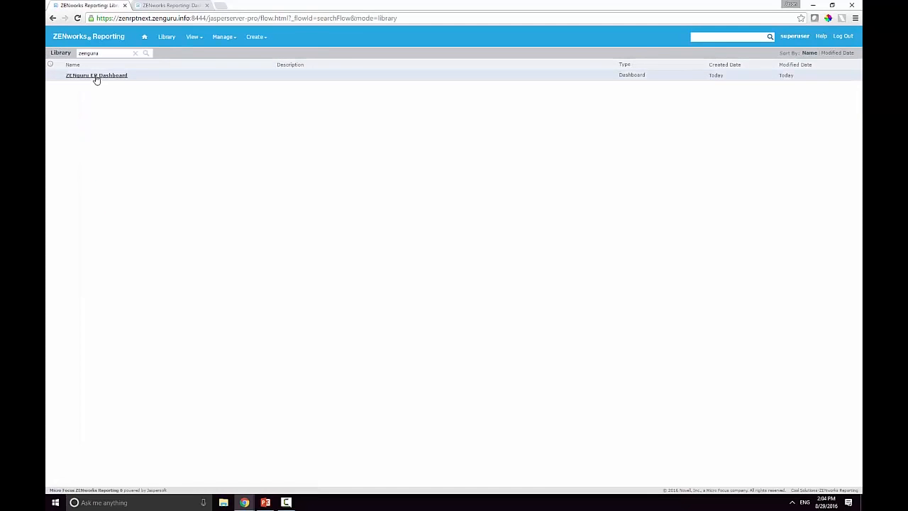
pyautogui.rightClick(99, 78)
pyautogui.click(126, 91)
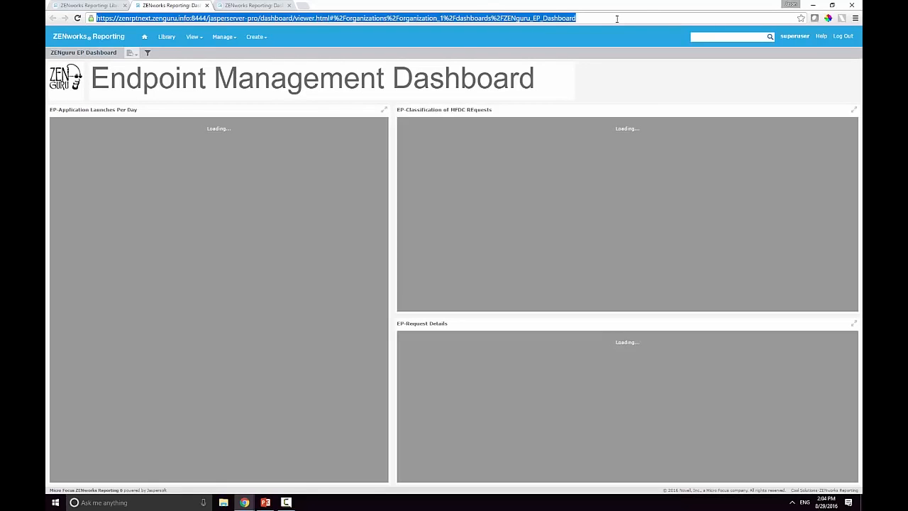
# Try to load the dashboard viewer's address with &decorate=no appended at its end
pyautogui.write('&de')
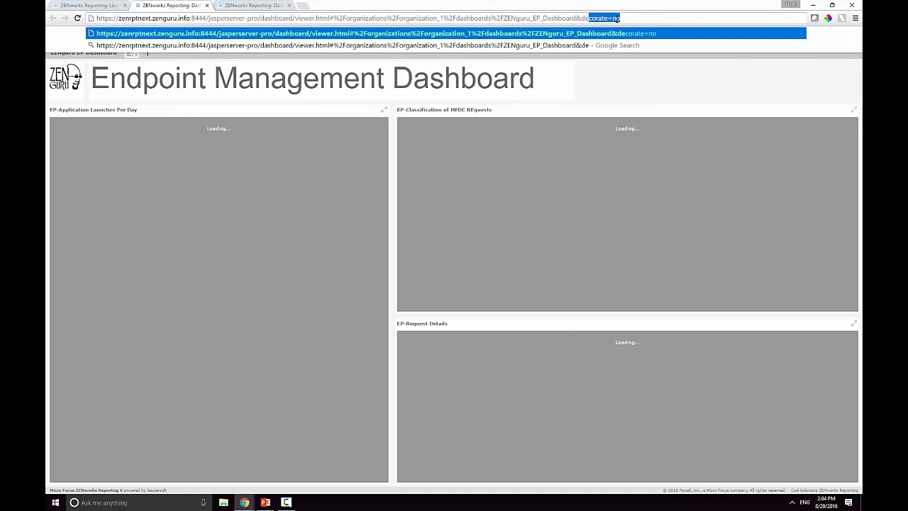
pyautogui.press('Delete')
pyautogui.press('Up')
pyautogui.press('Return')
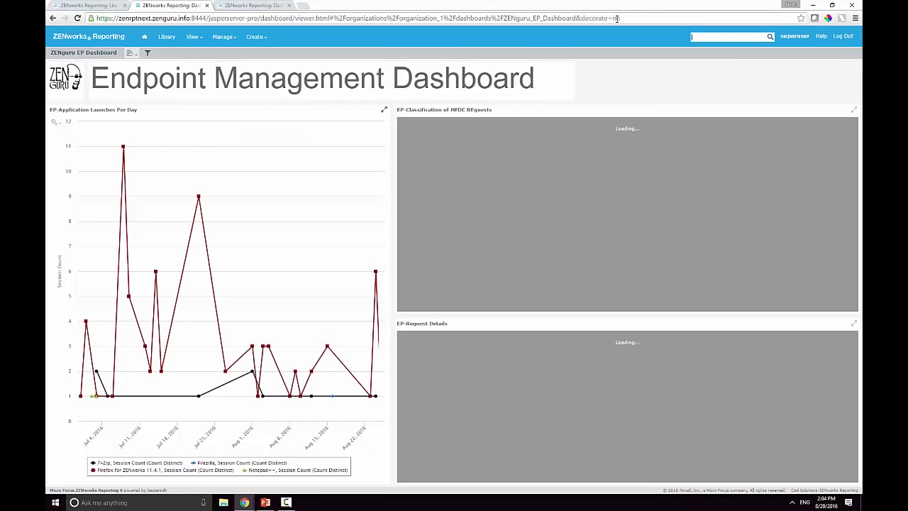
# Load the viewer address with ?decorate=no placed directly after viewer.html, before the # part, and show the dashboard full screen
pyautogui.click(611, 18)
pyautogui.press('Return')
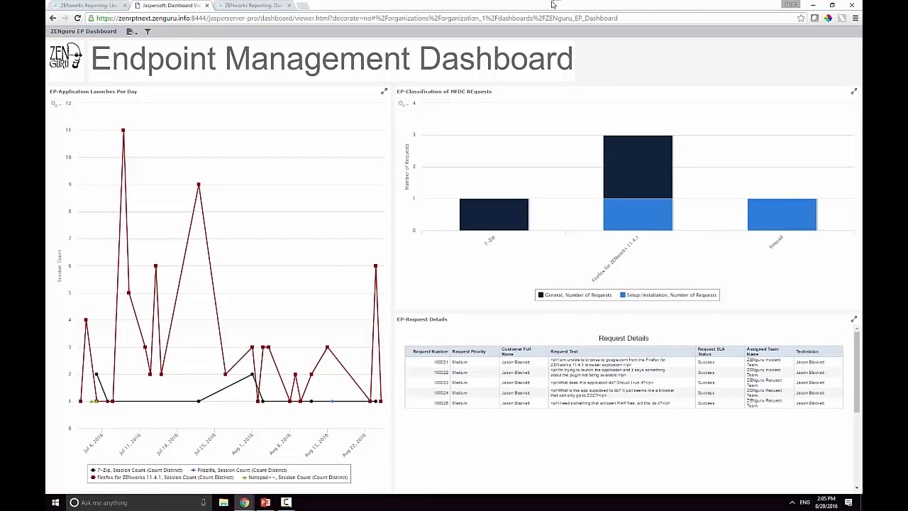
pyautogui.press('F11')
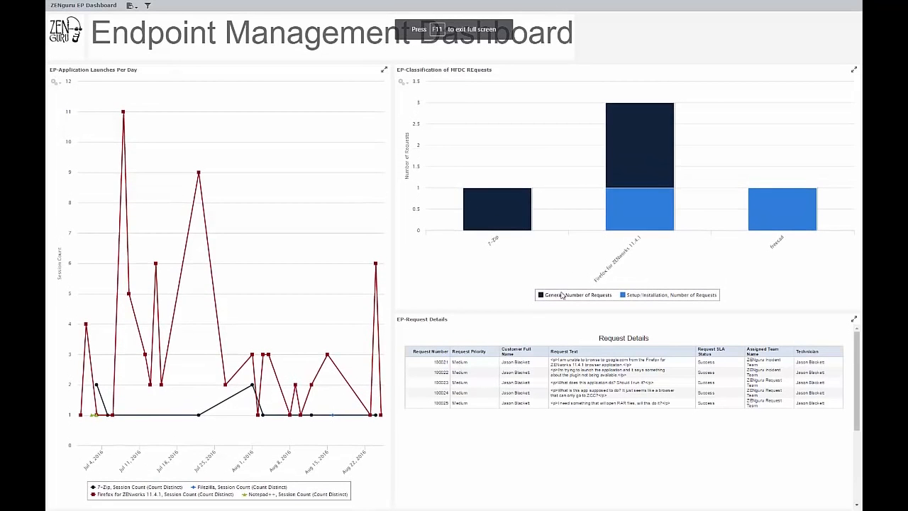